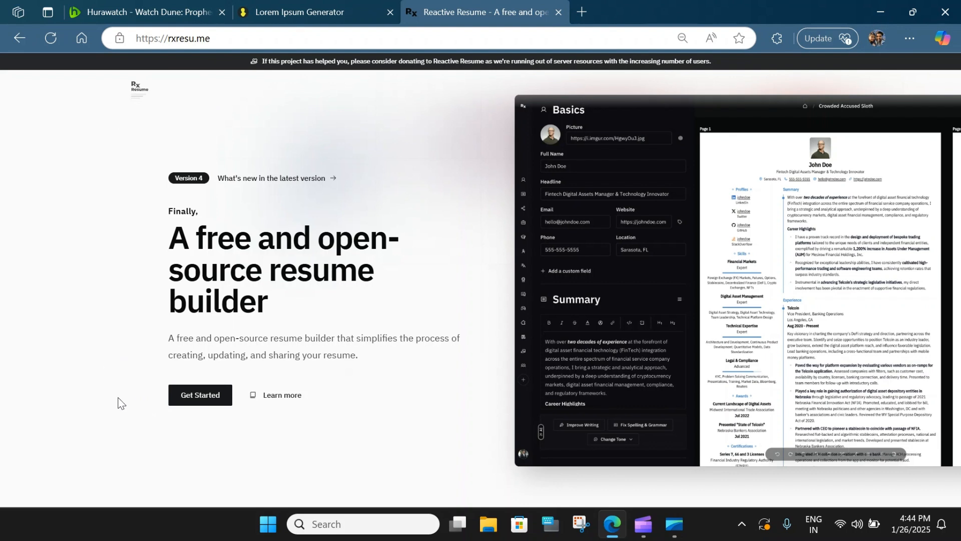
Get started with the free resume builder and sign in through Google.
click(208, 400)
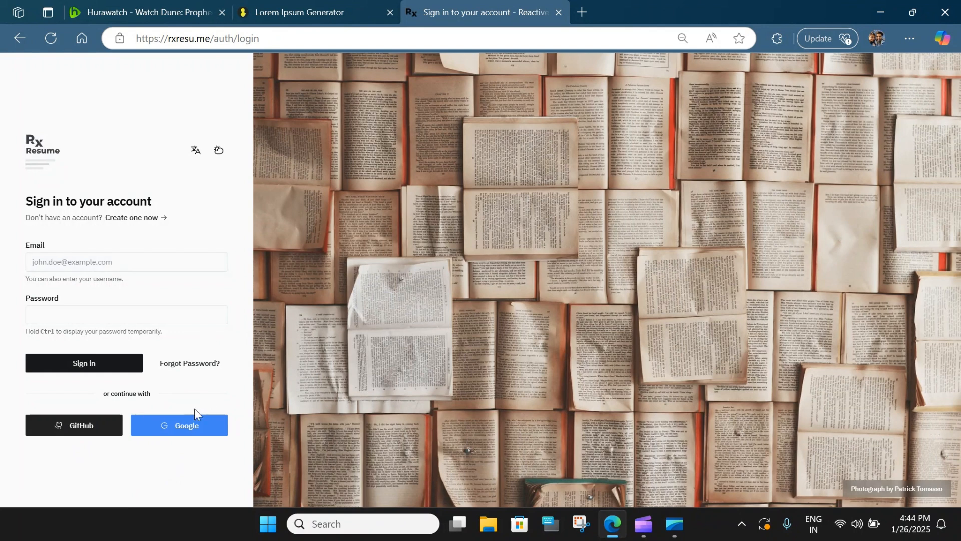
click(183, 424)
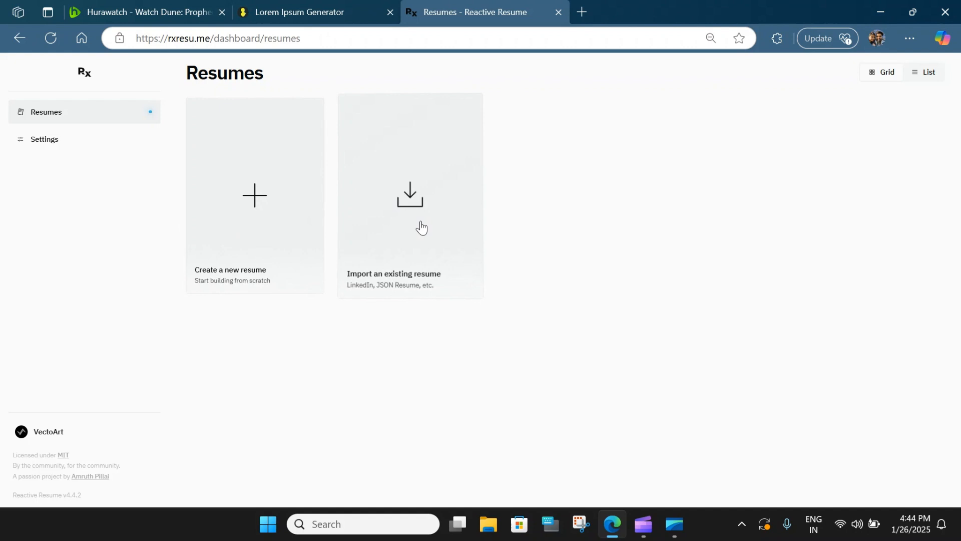
Create a new resume titled "IT Analyst" from the resumes dashboard.
click(45, 139)
click(56, 115)
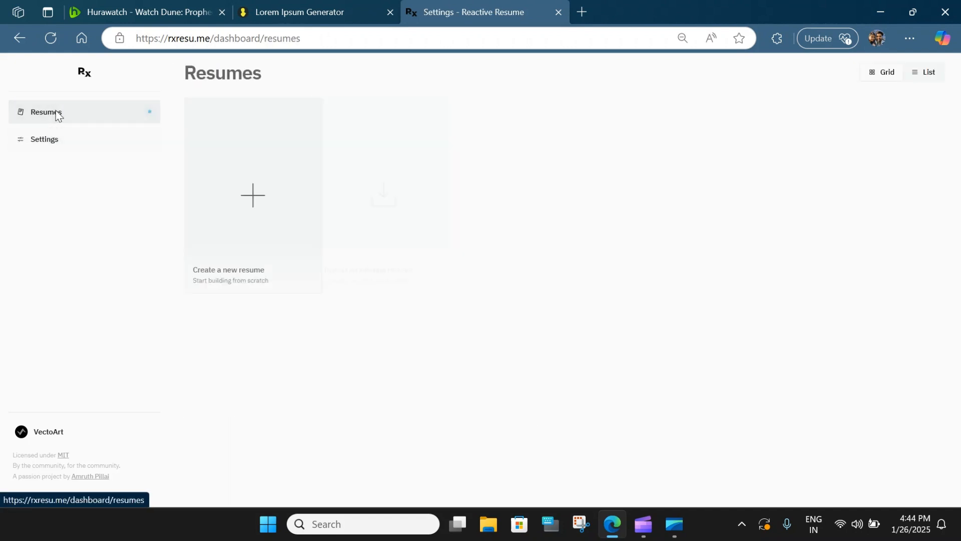
click(257, 201)
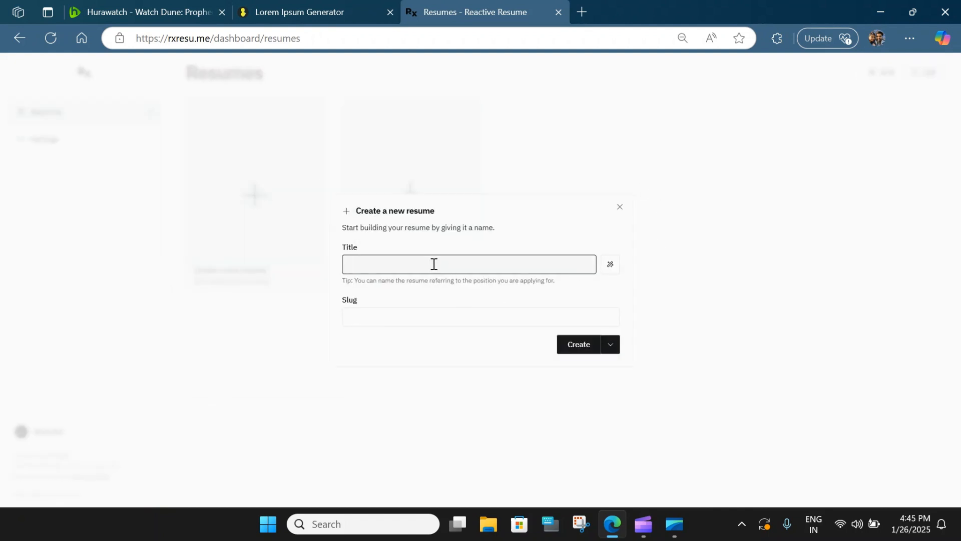
text(IT Analyst)
click(580, 347)
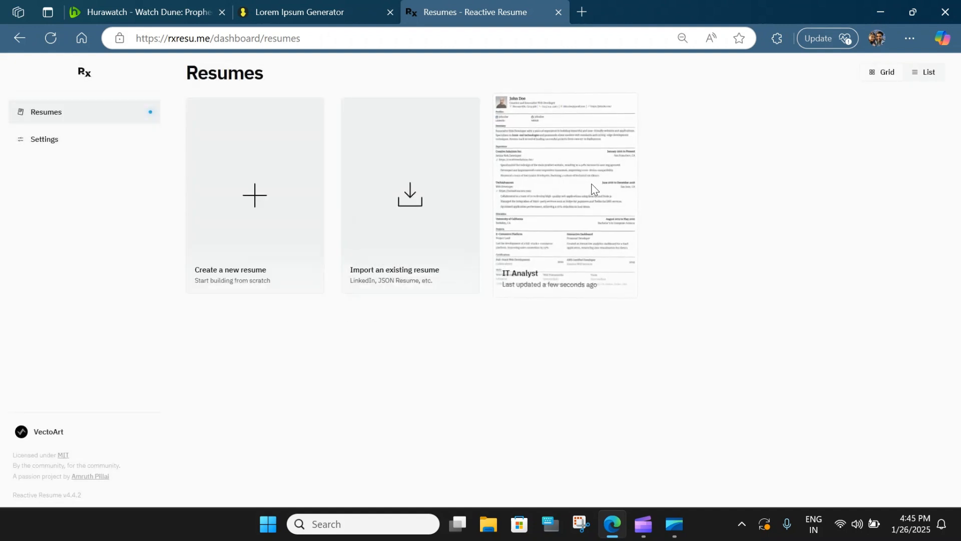
Open the IT Analyst resume in the builder and look over its blank first page.
click(558, 199)
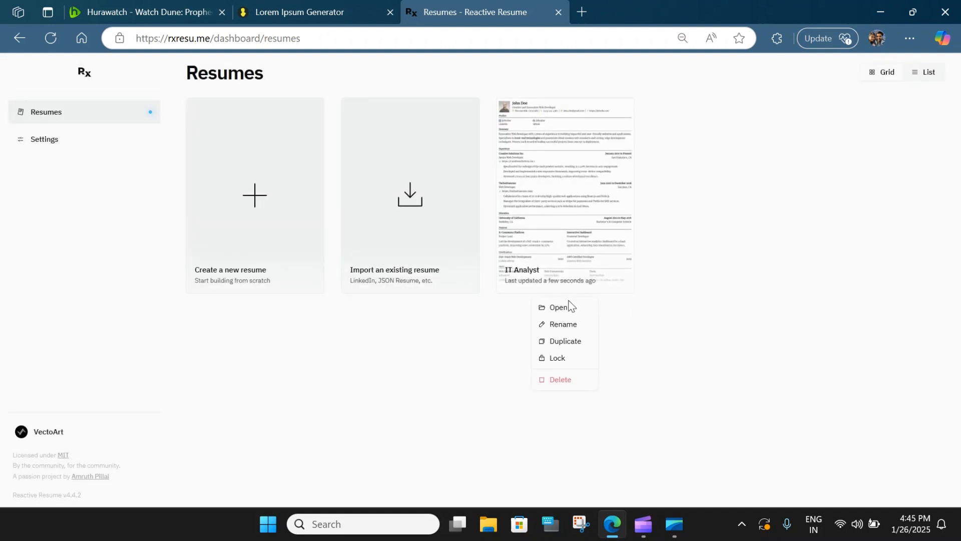
click(567, 309)
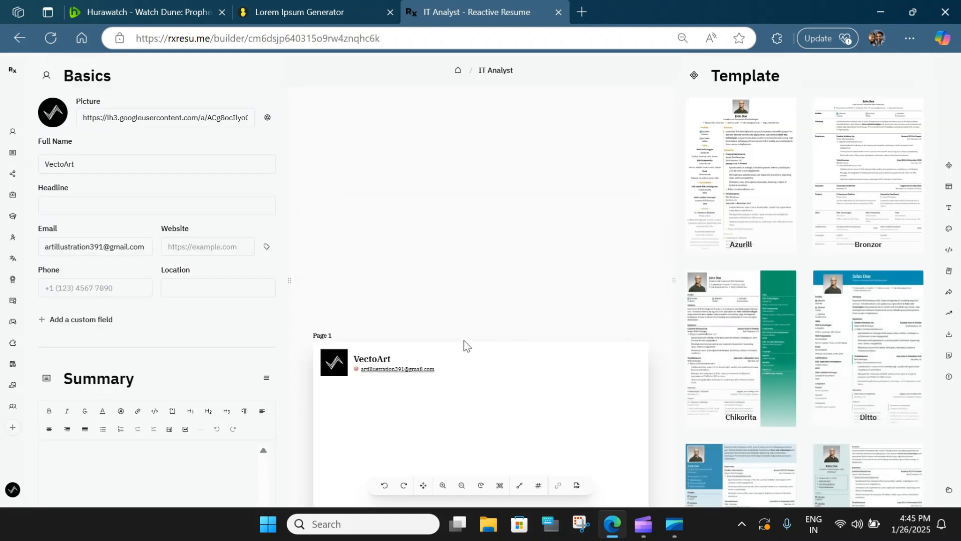
scroll(467, 337, down, 3)
scroll(468, 336, up, 2)
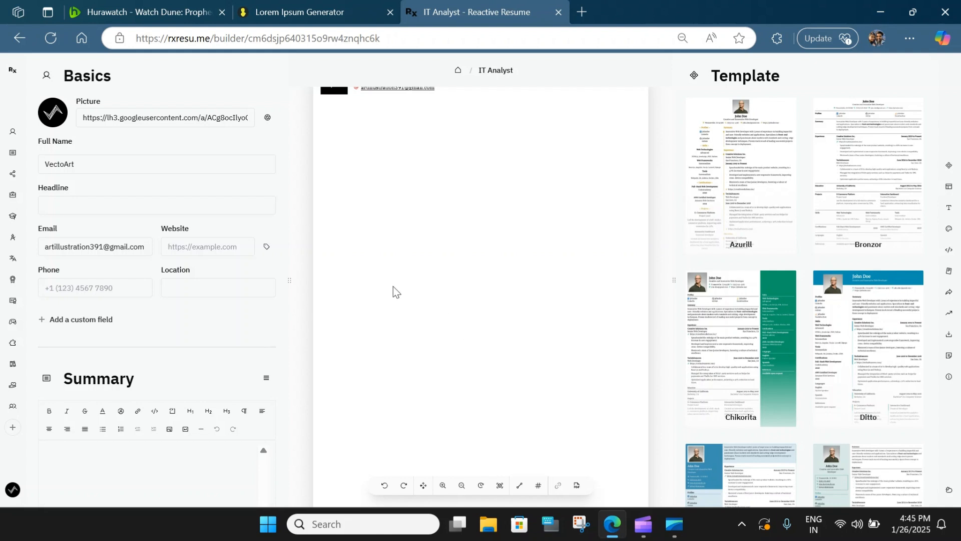
scroll(395, 285, up, 2)
scroll(395, 288, down, 2)
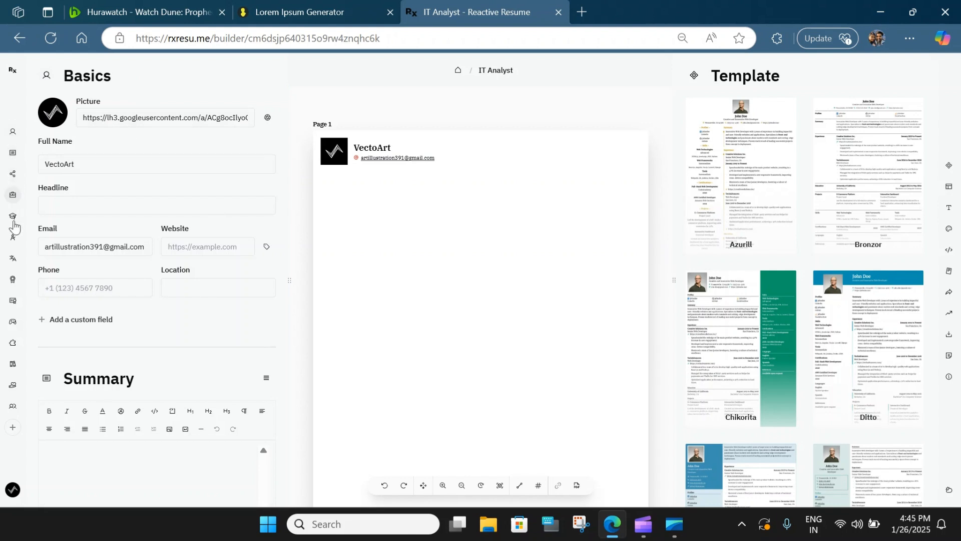
Review the resume's content sections from Basics and Summary through Languages, and return to Basics.
click(13, 131)
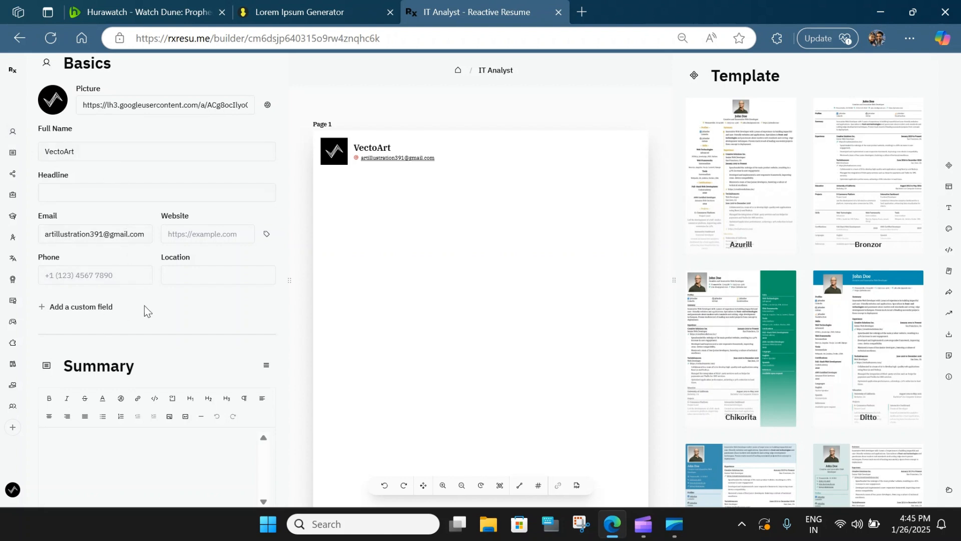
scroll(144, 315, down, 2)
scroll(142, 323, down, 4)
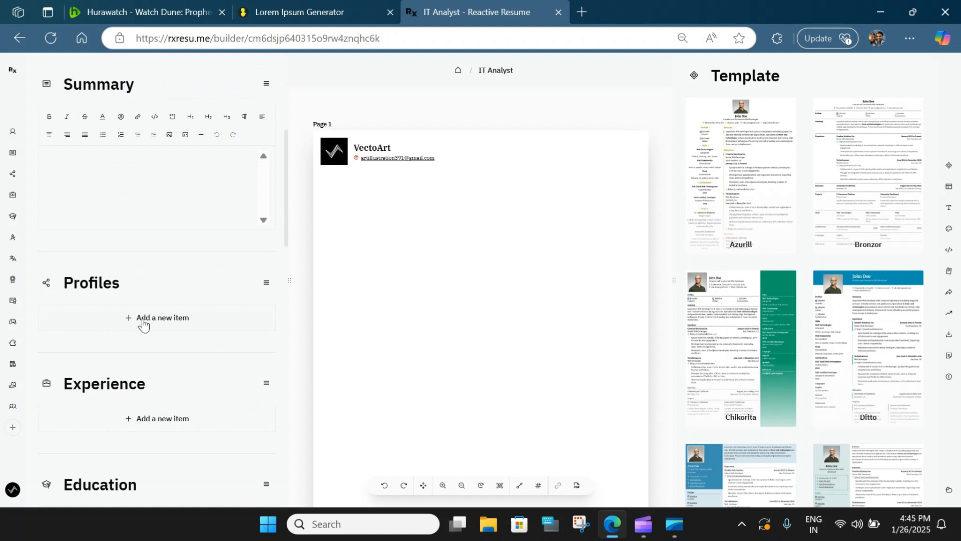
click(13, 154)
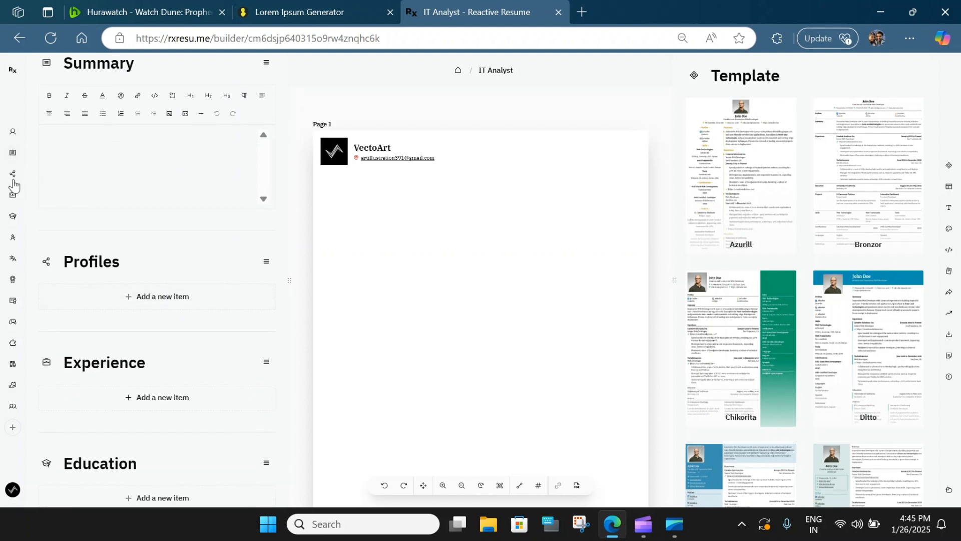
click(13, 175)
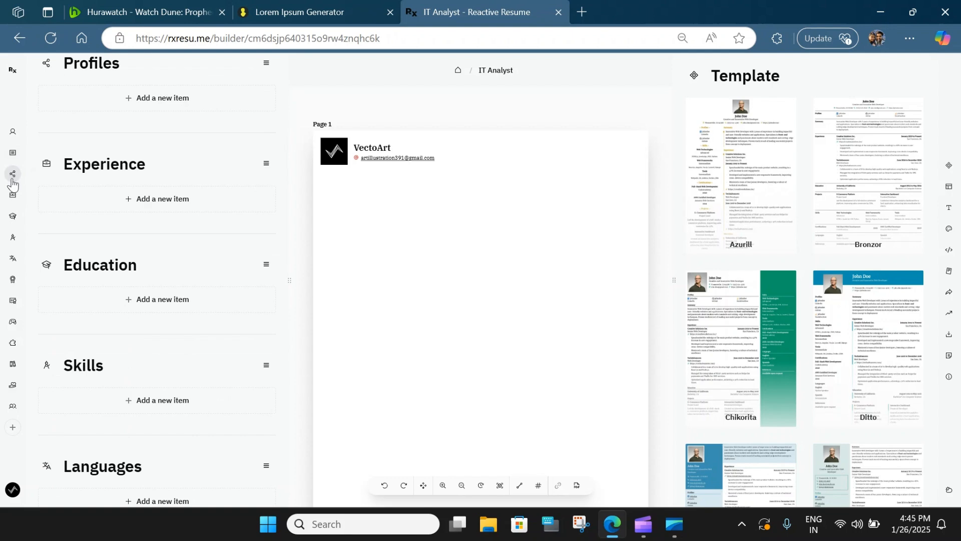
click(12, 194)
click(13, 216)
click(13, 237)
click(13, 258)
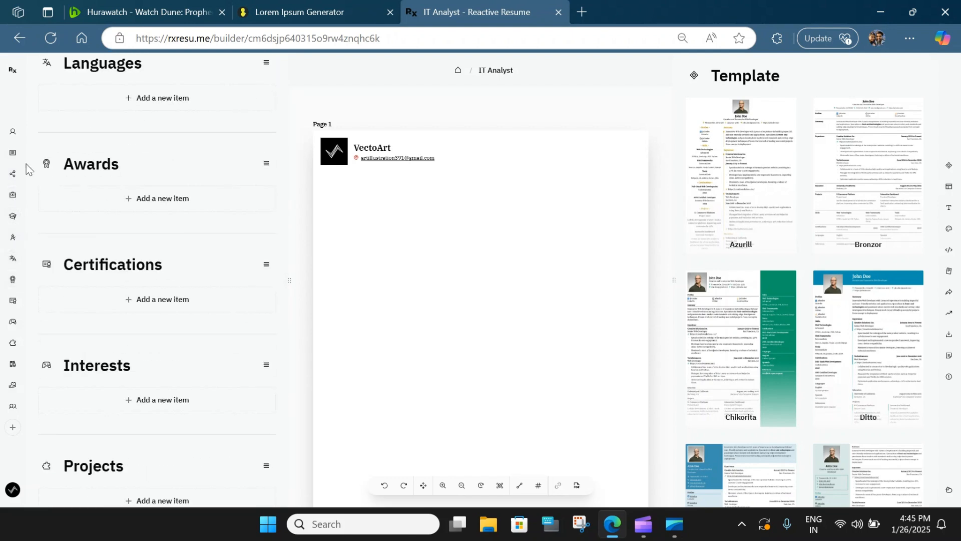
click(13, 133)
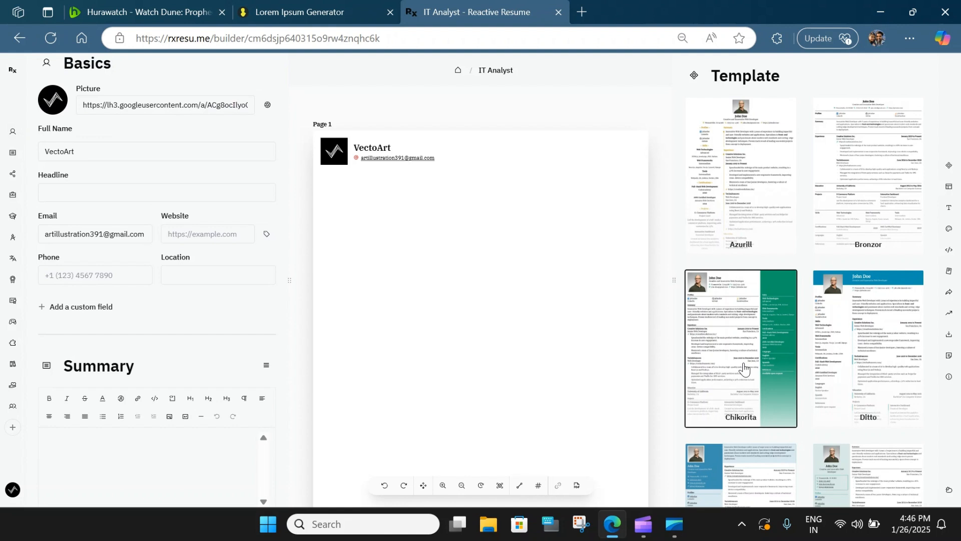
Apply the Gengar template to the resume.
scroll(751, 353, down, 3)
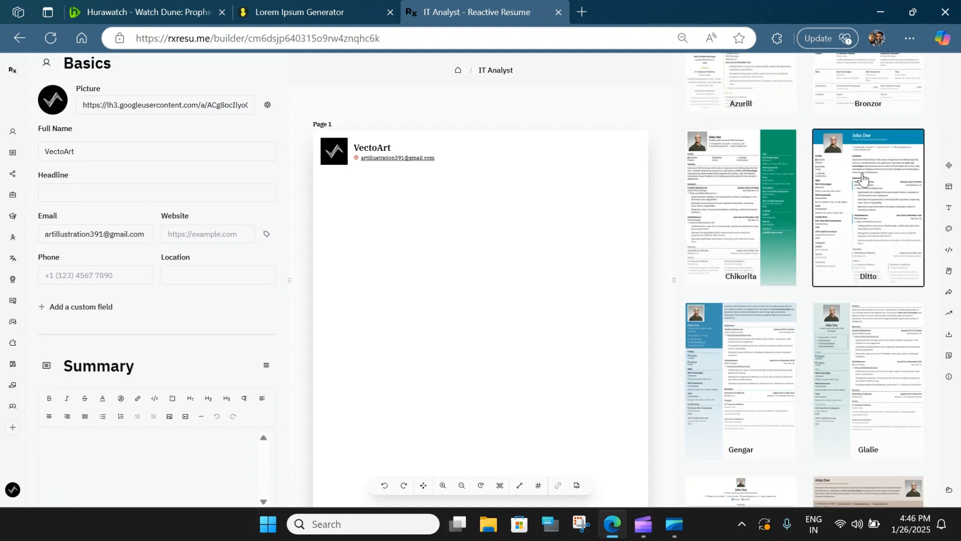
click(739, 360)
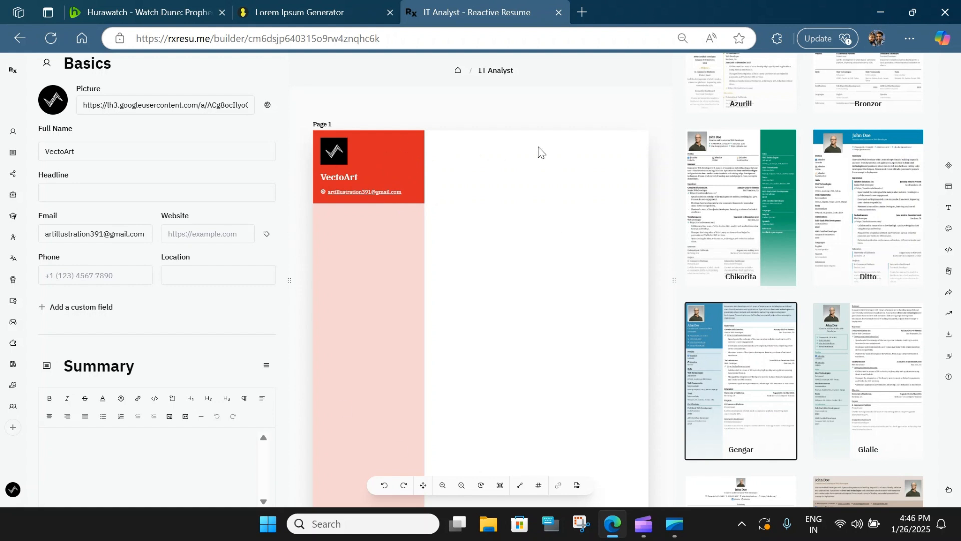
Look through the layout and typography settings, and set the theme's primary color to the blue #0891b2.
click(950, 167)
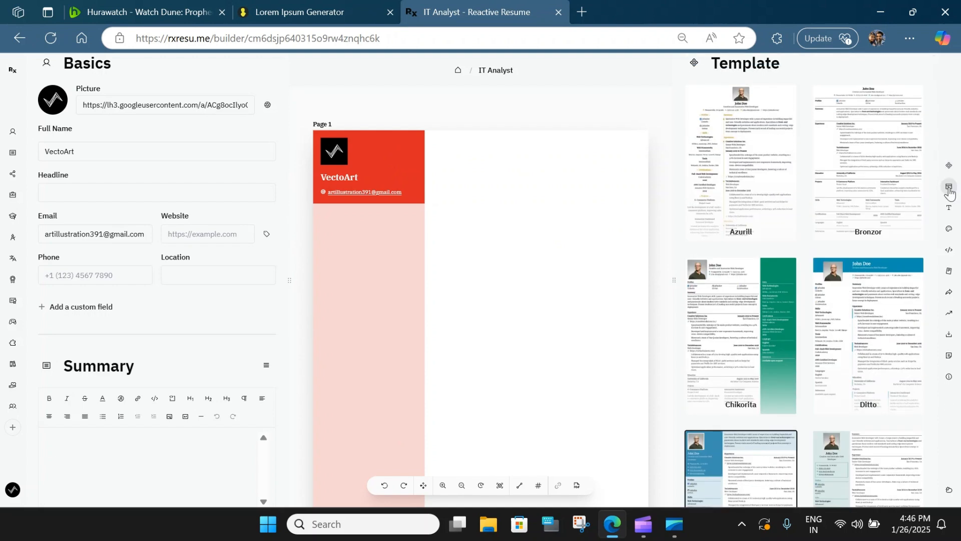
click(950, 187)
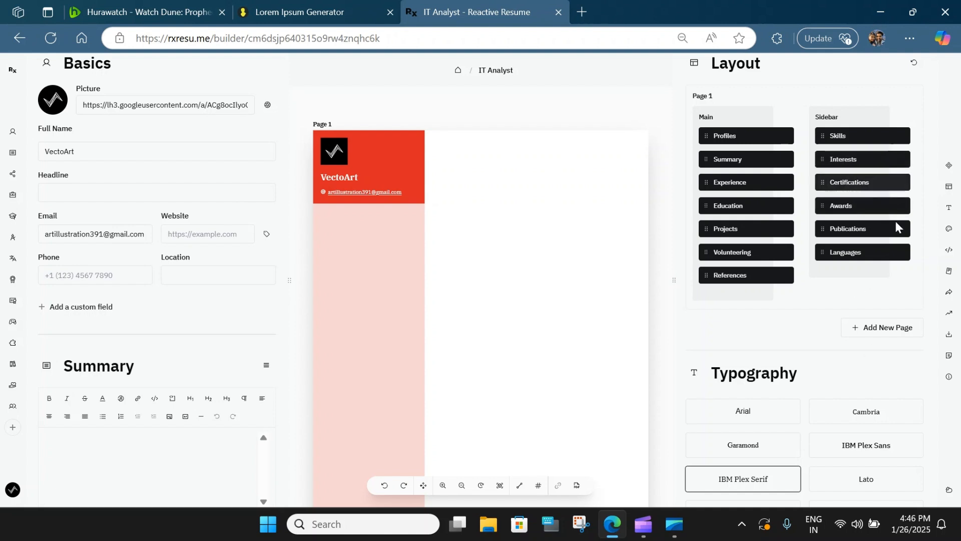
scroll(901, 335, down, 3)
scroll(805, 274, down, 2)
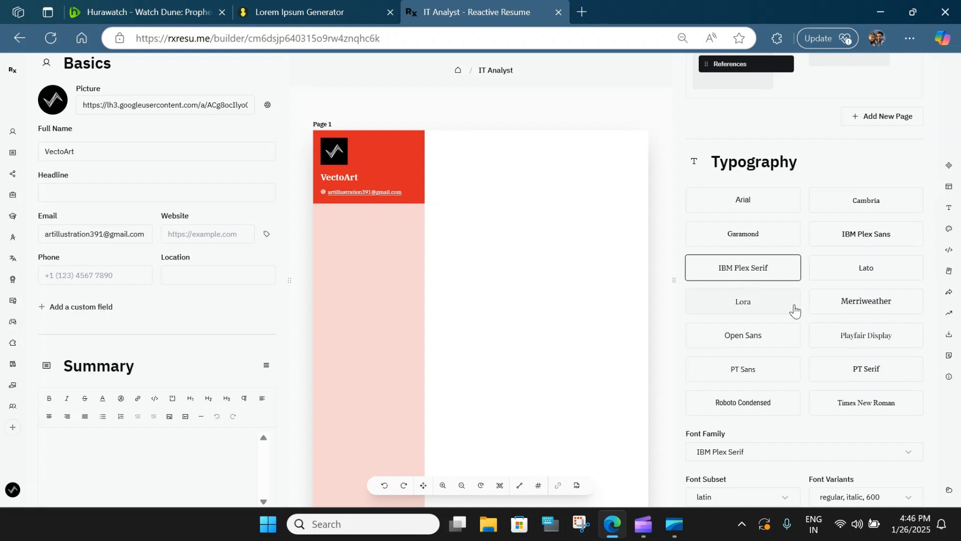
scroll(726, 335, down, 3)
scroll(716, 328, down, 2)
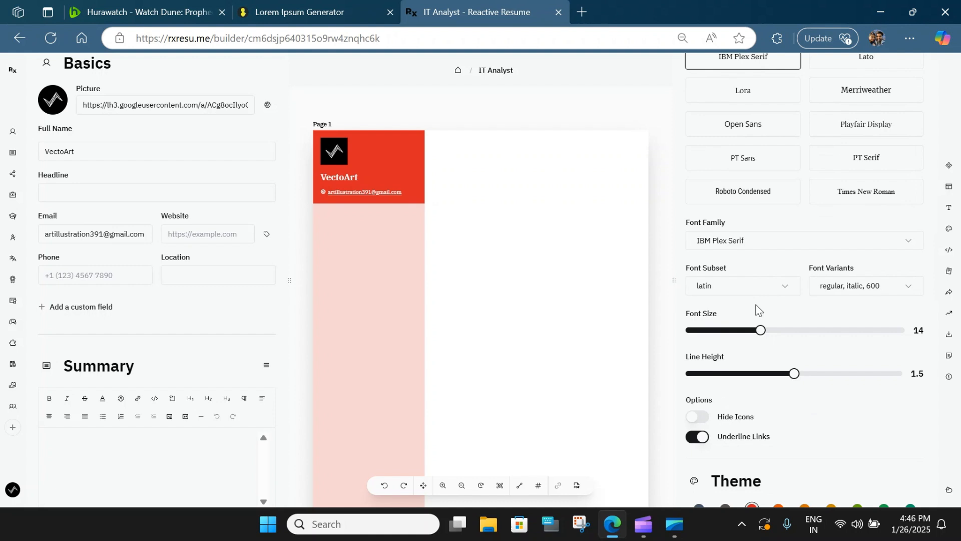
scroll(801, 390, down, 2)
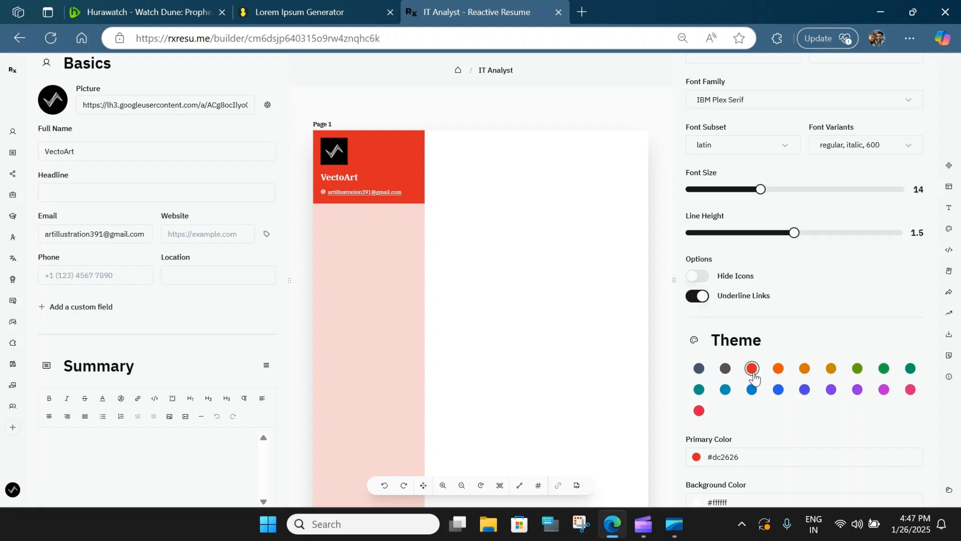
click(726, 390)
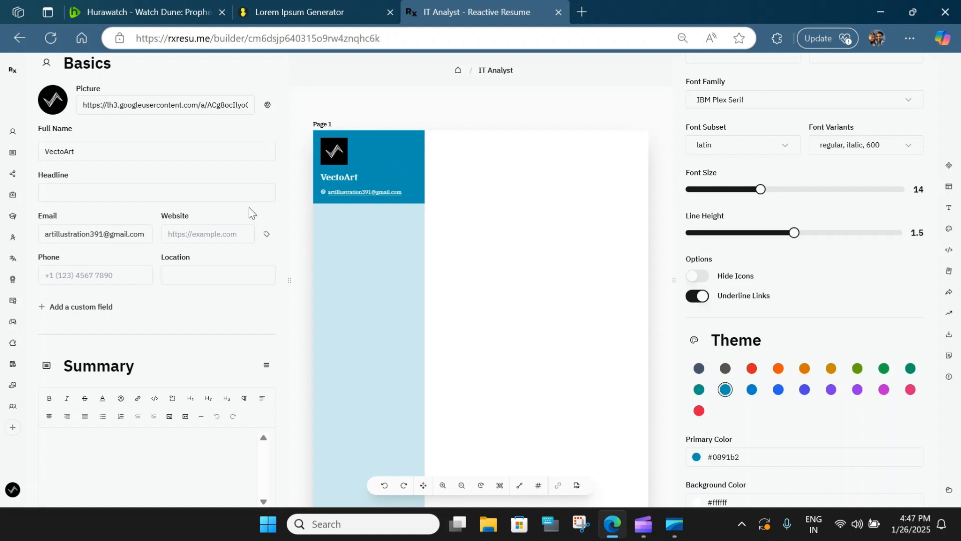
Replace the full name in Basics with the sample person's name and enter "IT Anlayst" as the headline.
double_click(41, 146)
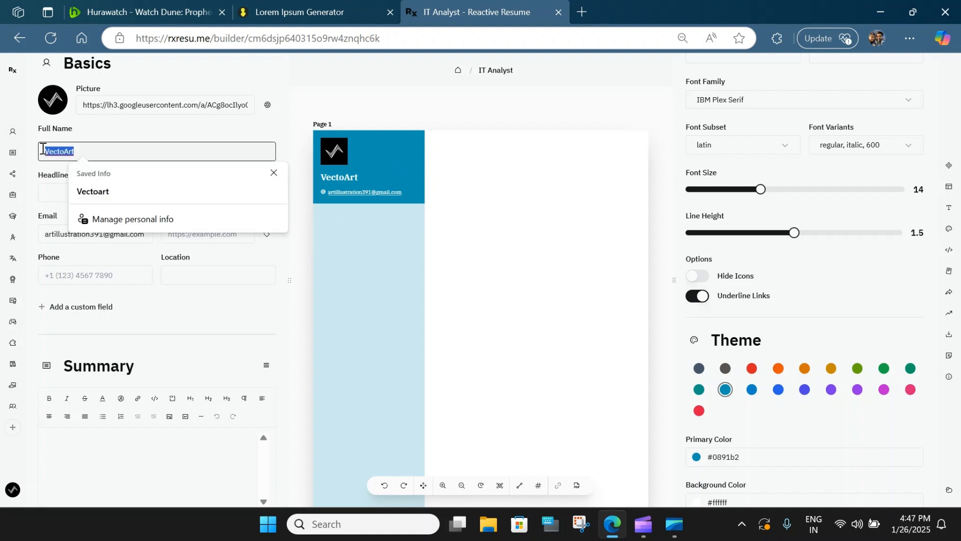
text(John Doe)
click(72, 195)
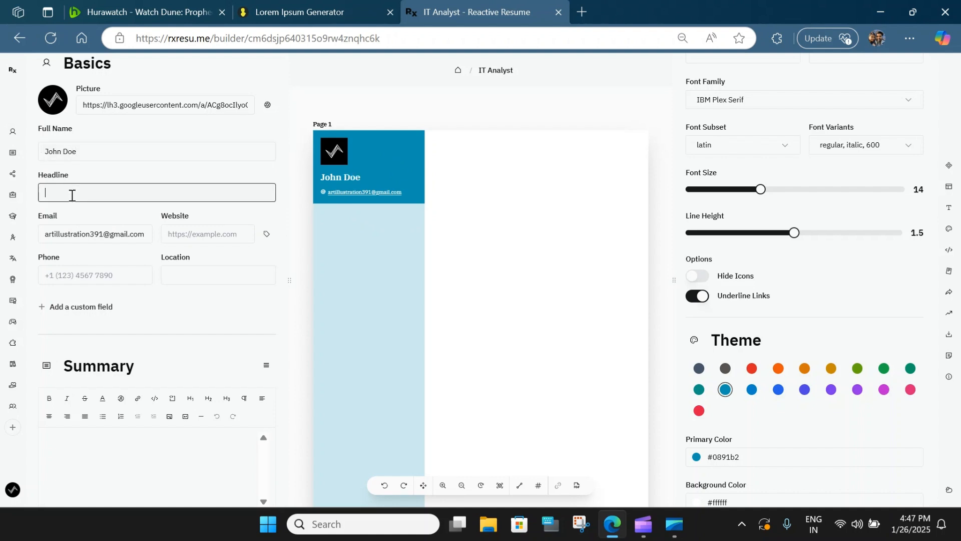
text(I)
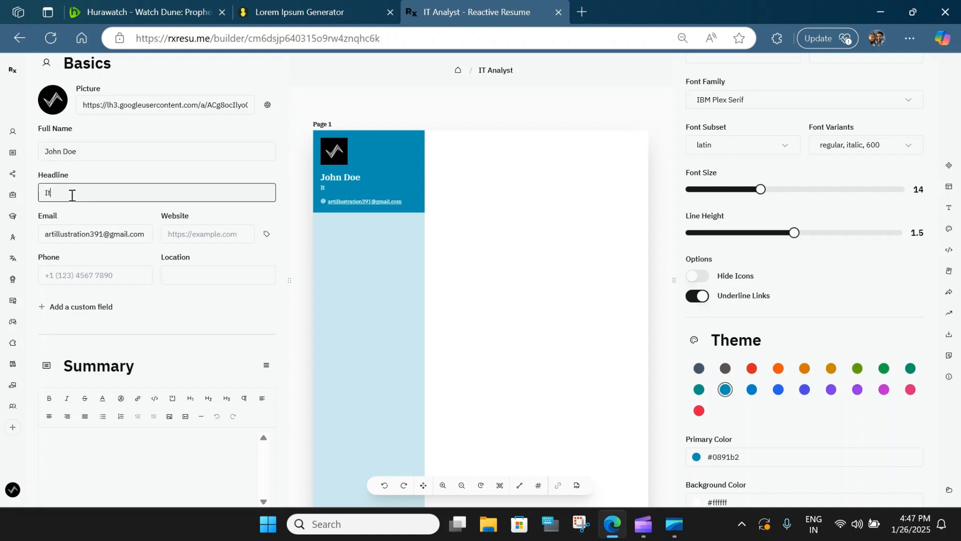
text(T Anlayst)
Fill in a ten-digit phone number and set the location to New York in the Basics section.
click(216, 234)
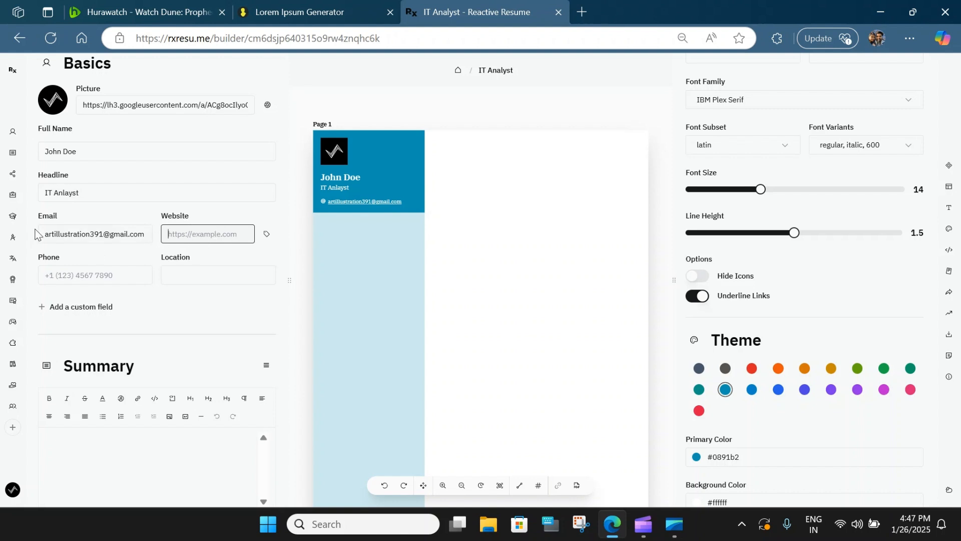
click(78, 275)
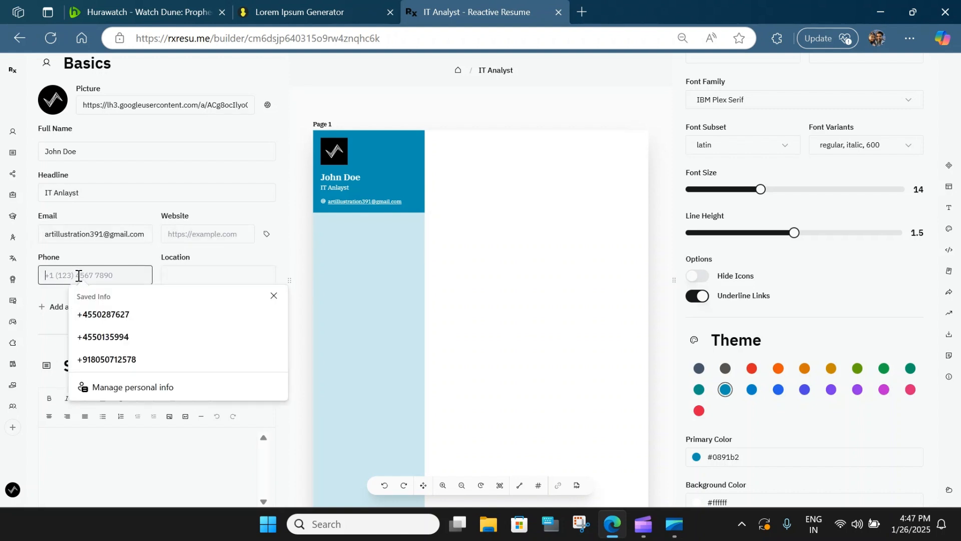
click(274, 295)
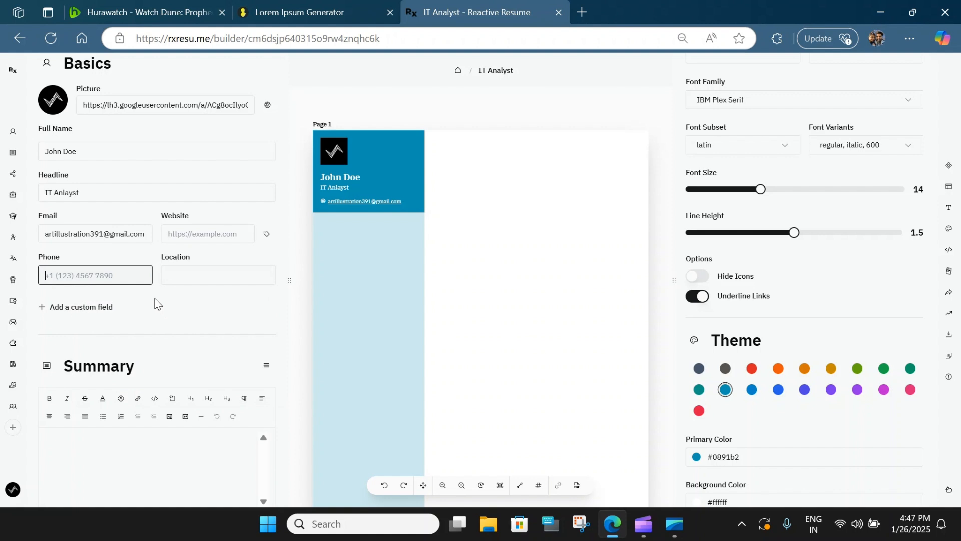
text(323223232323232)
click(189, 273)
text(New)
text(k)
click(210, 319)
click(134, 279)
key(BackSpace)
key(BackSpace)
key(BackSpace)
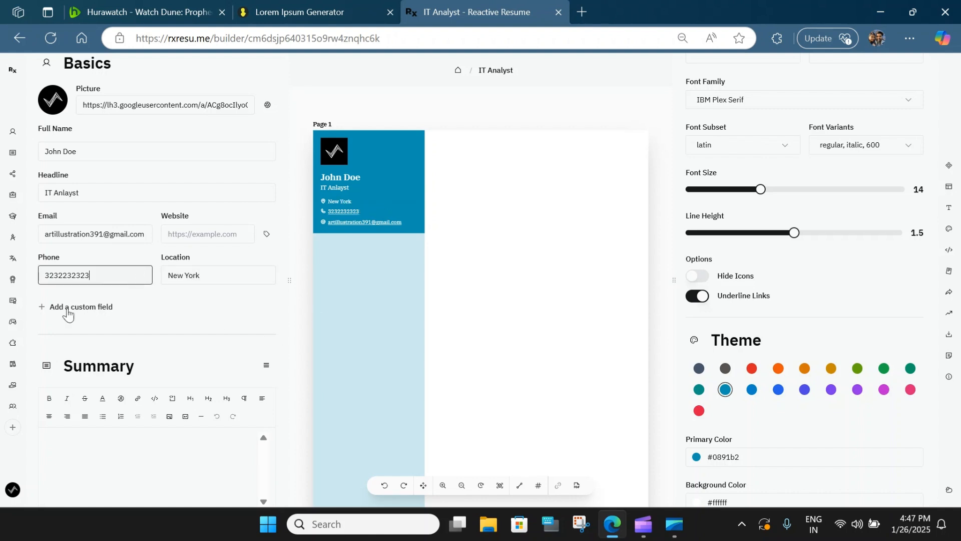
Fill the Summary with Lorem ipsum placeholder text and delete everything after "ex ea commodo consequat.".
scroll(161, 328, down, 3)
click(97, 306)
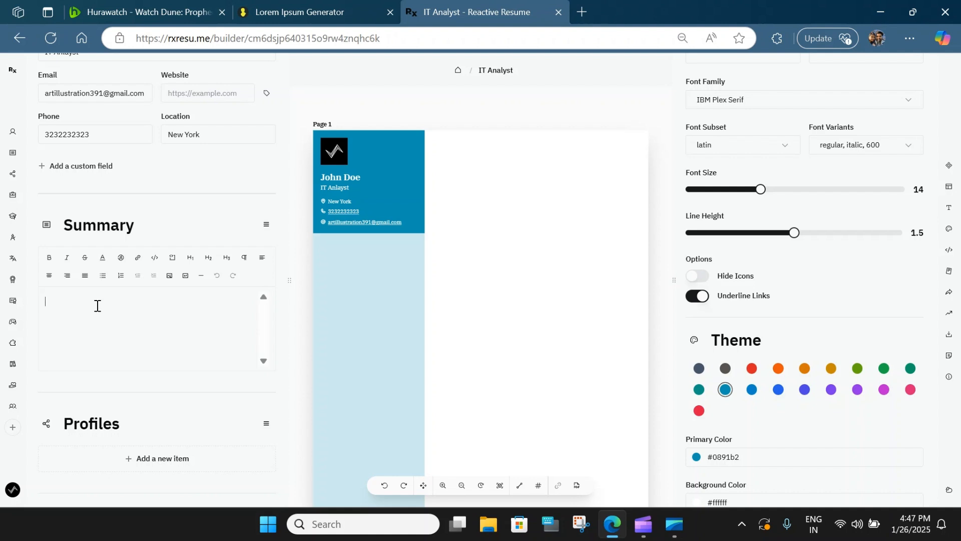
text(Lorem ipsum dolor sit amet, consectetur adipiscing elit, sed do eiusmod tempor incididunt ut labore et dolore magna aliqua. Ut enim ad minim veniam, quis nostrud exercitation ullamco laboris nisi ut aliquip ex ea commodo consequat. Duis aute irure dolor in reprehenderit in voluptate velit esse cillum dolore eu fugiat nulla pariatur. Excepteur sint occaecat cupidatat non proident, sunt in culpa qui officia deserunt mollit anim id est laborum.)
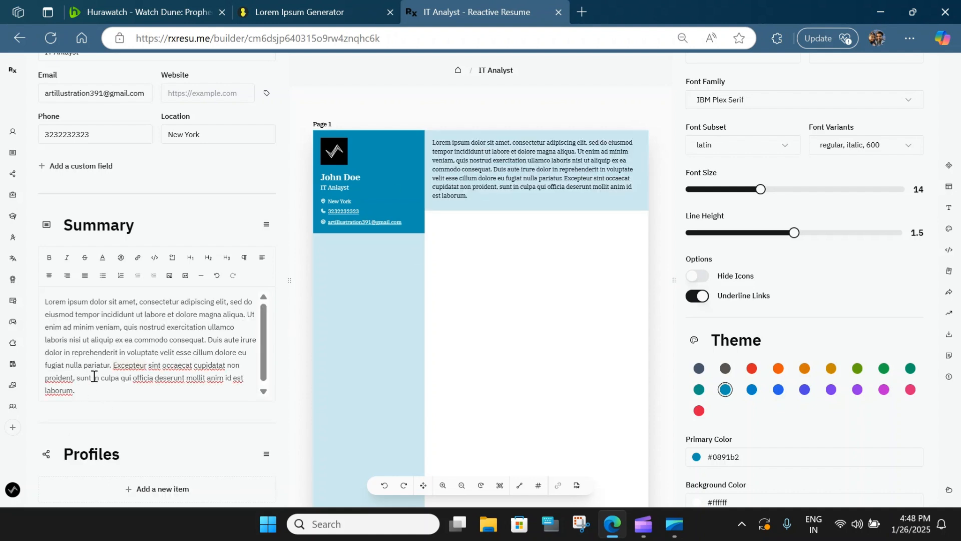
drag(210, 341, 236, 392)
key(BackSpace)
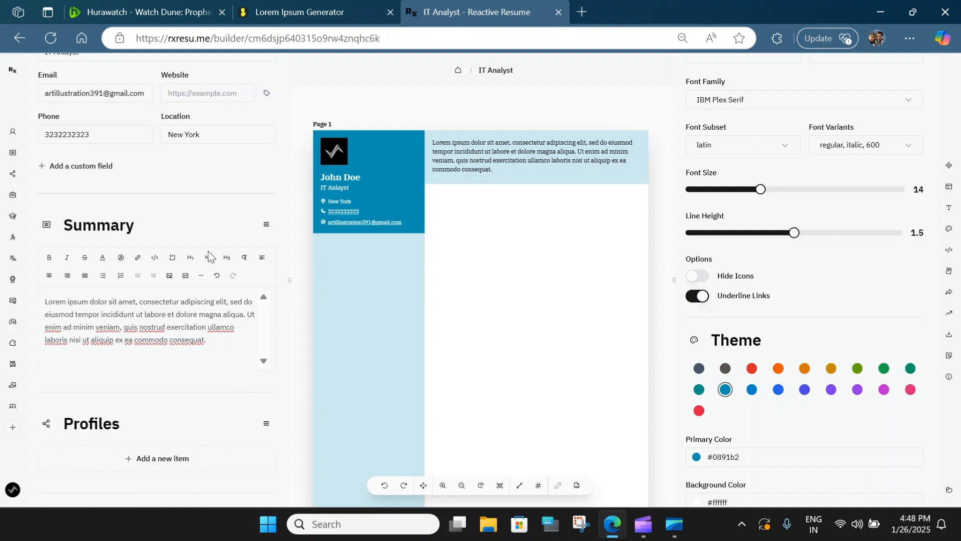
Start a new Profiles item with the network "Github" and fill in the sample person's username.
scroll(86, 350, down, 4)
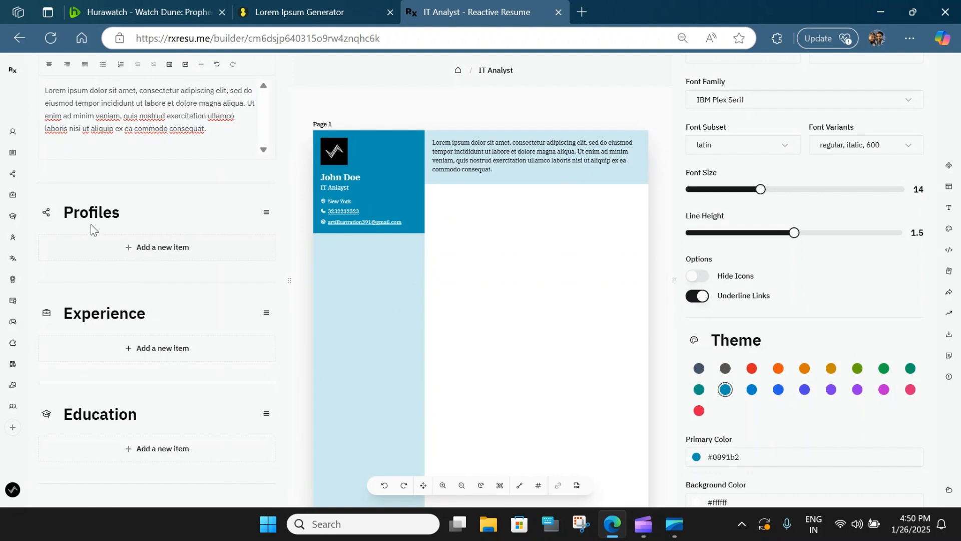
click(137, 255)
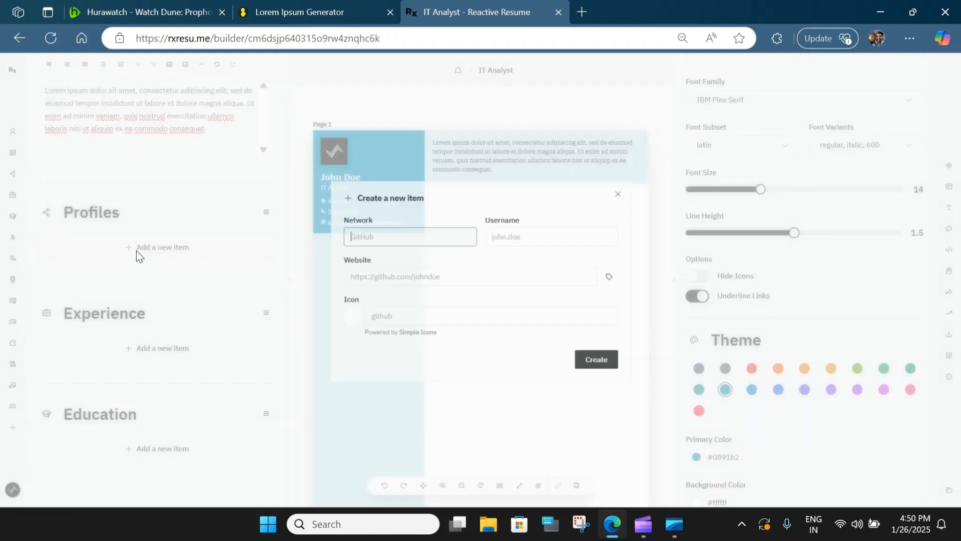
text(Gith)
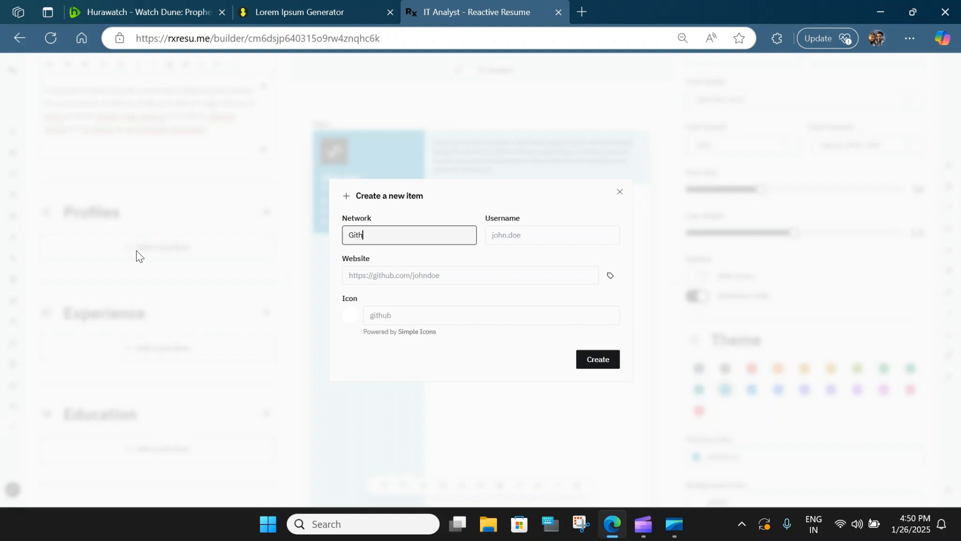
text(ub)
click(505, 240)
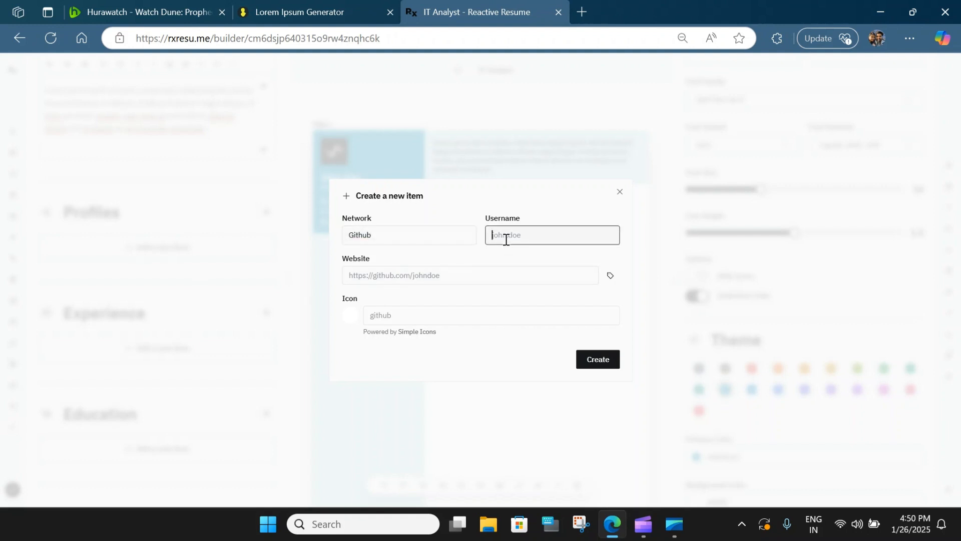
text(john.doe)
Enter the sample person's GitHub profile URL as the website, set the icon to "github", and create the profile item.
click(467, 271)
text(http)
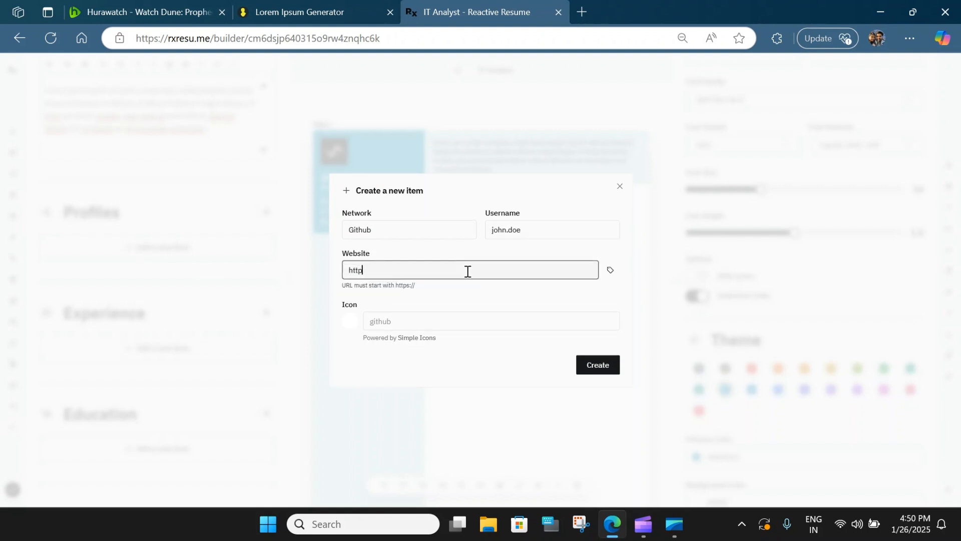
text(s://github.com/)
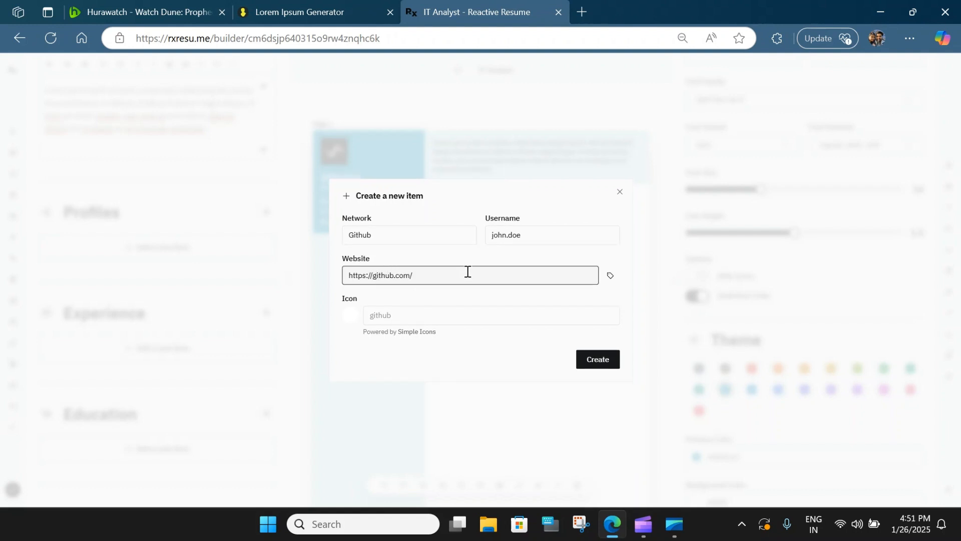
text(johndoe)
click(413, 323)
text(github)
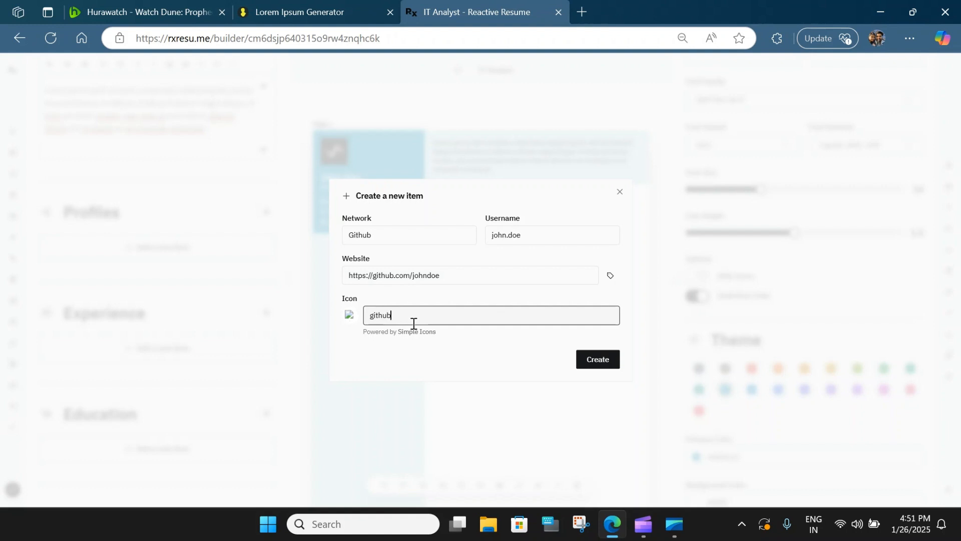
click(595, 365)
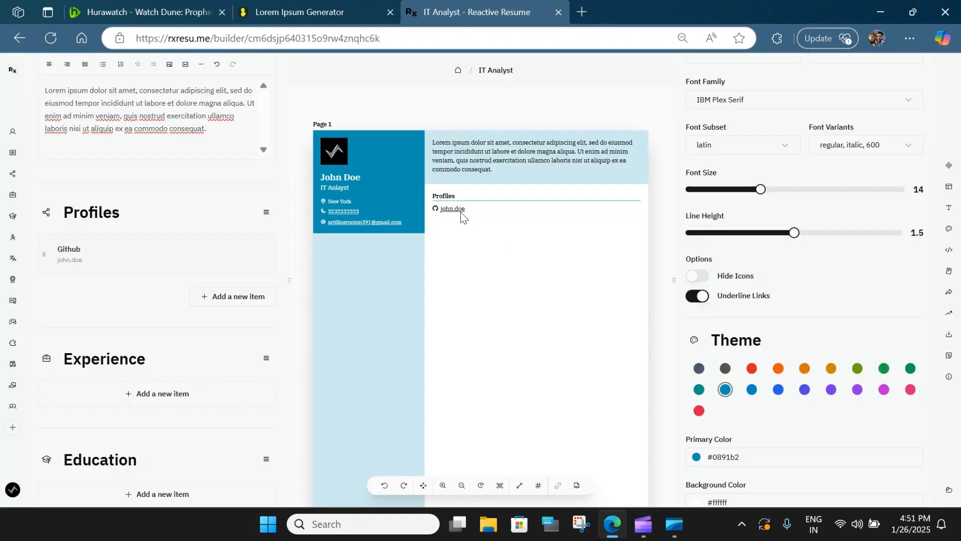
right_click(44, 253)
click(42, 275)
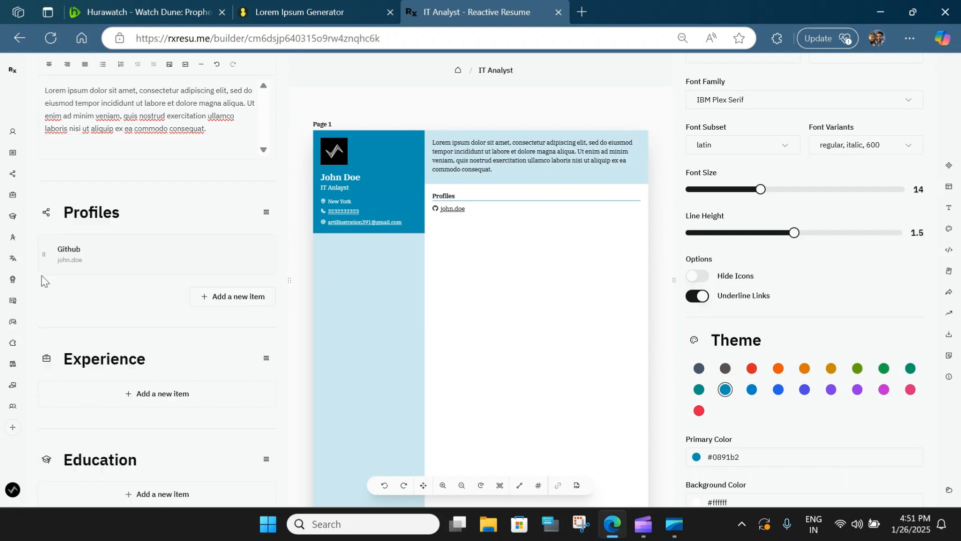
right_click(98, 261)
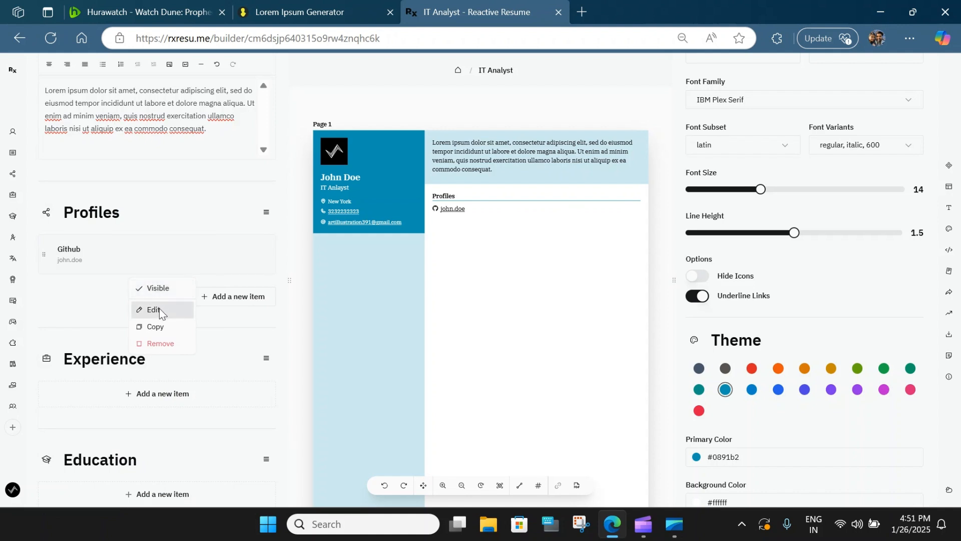
click(80, 313)
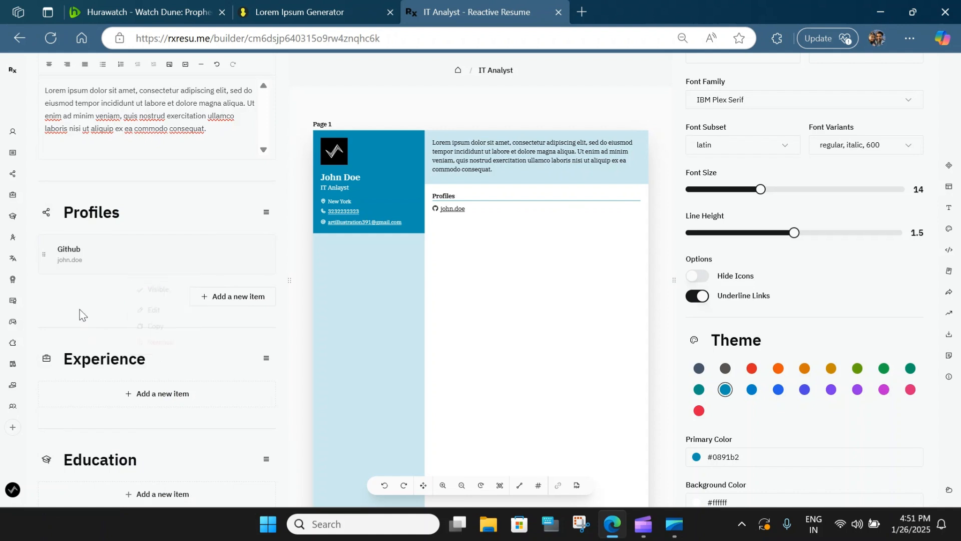
Start a new Experience item with the company "Google" and the position "IT Analyst".
scroll(135, 345, down, 3)
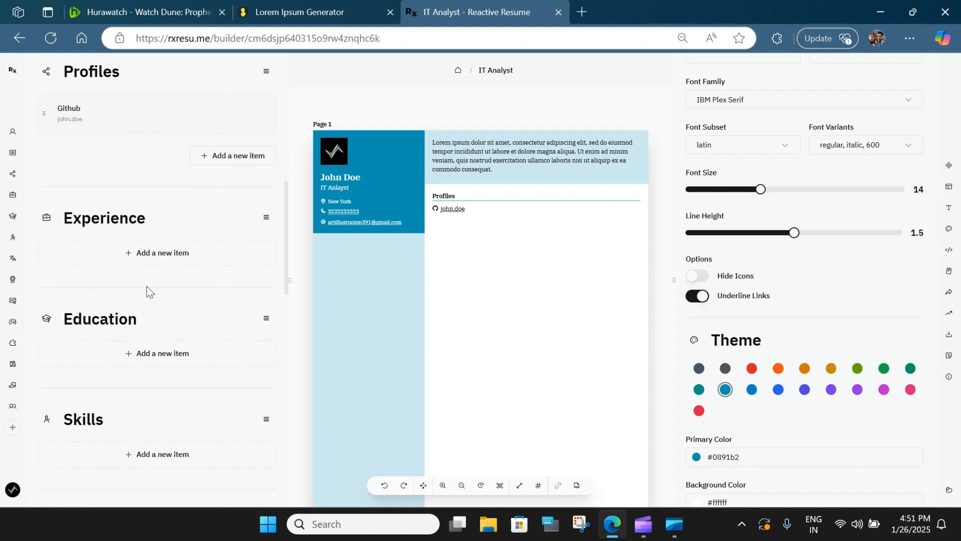
click(137, 256)
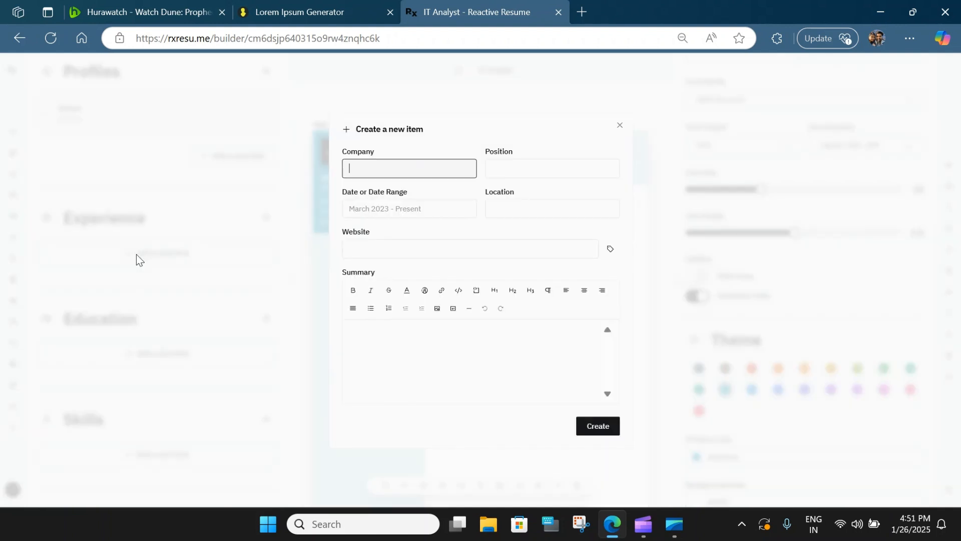
text(Google)
click(510, 176)
text(IT Analys)
key(BackSpace)
text(yst)
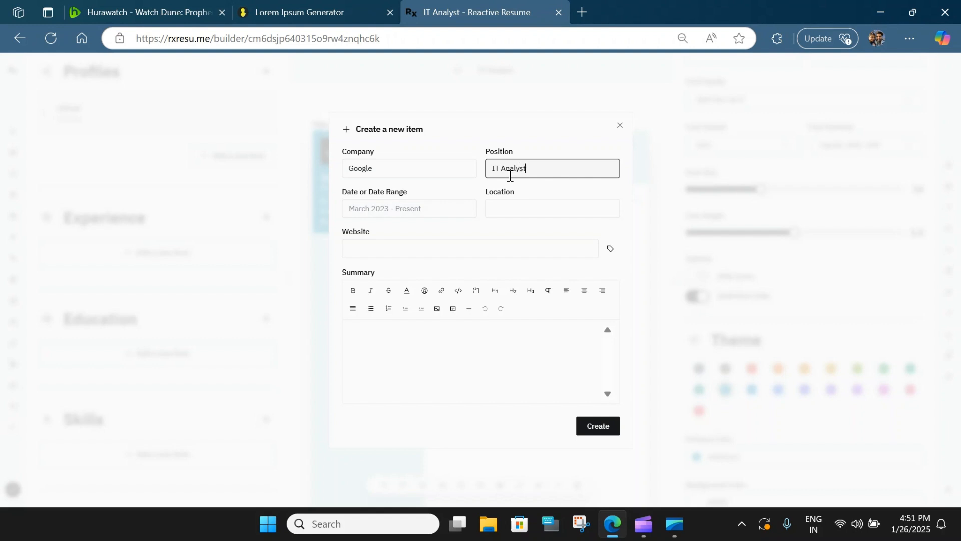
Set the experience item's date range to "March 2023 - Present" and its location to "New York".
click(426, 210)
text(March 20)
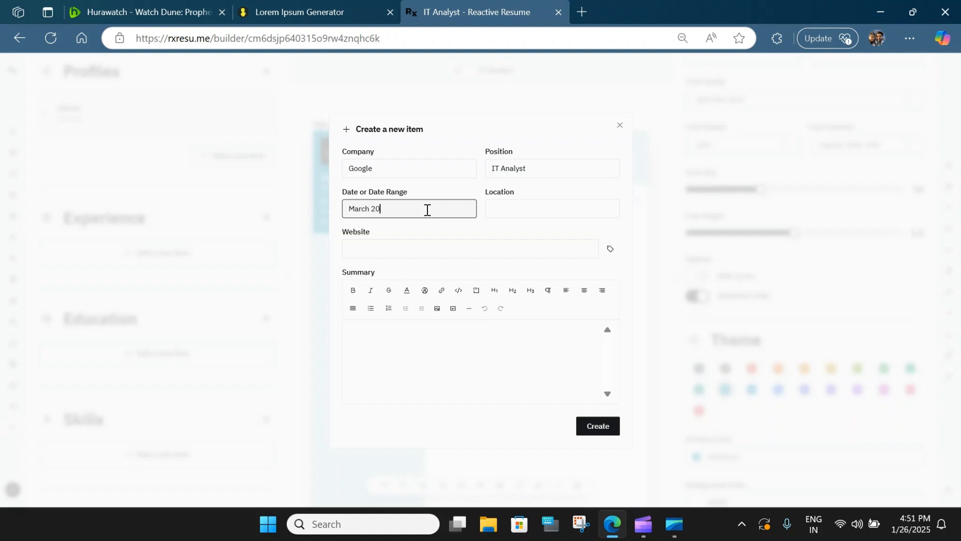
text(23 =)
text( Present)
click(490, 207)
text(Ne)
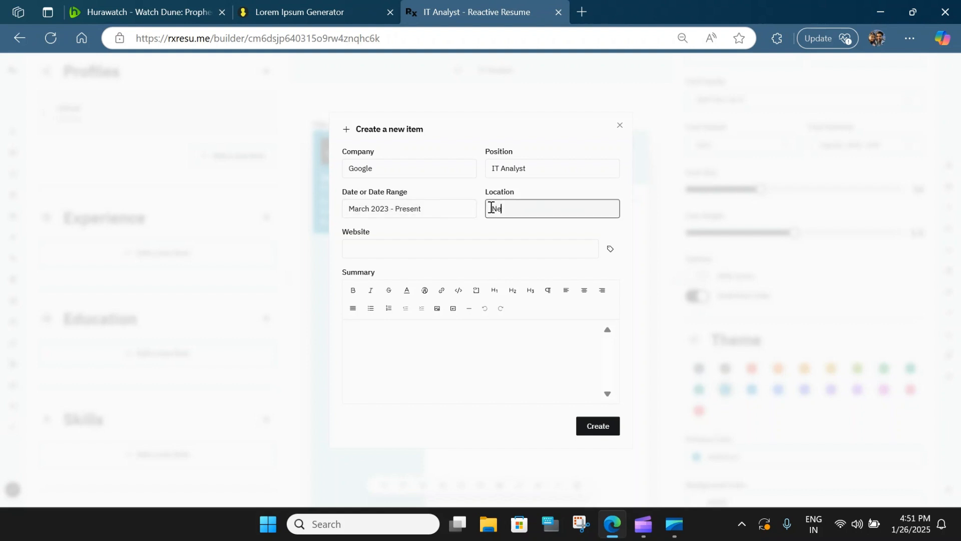
text(w York)
click(384, 250)
click(379, 340)
text(https://github.com/john.doe)
drag(448, 340, 329, 322)
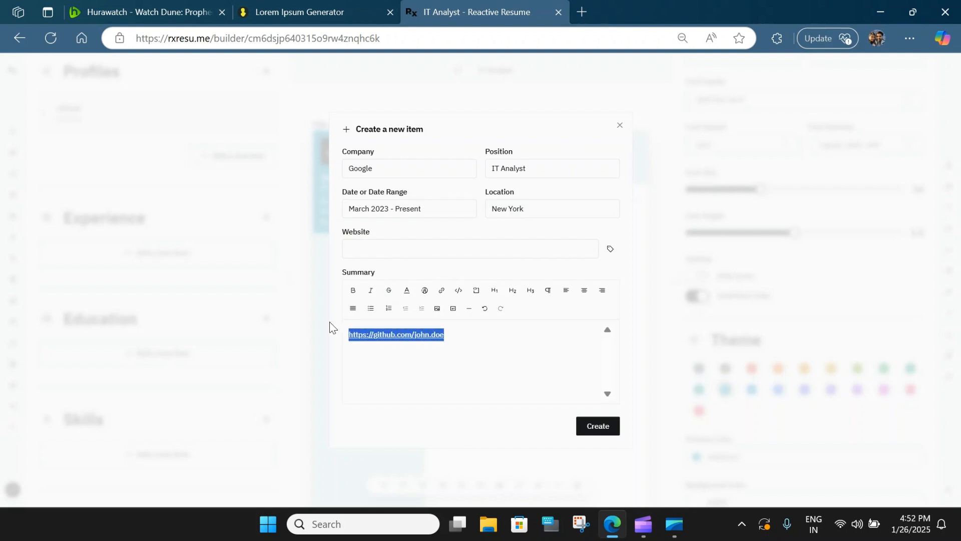
key(BackSpace)
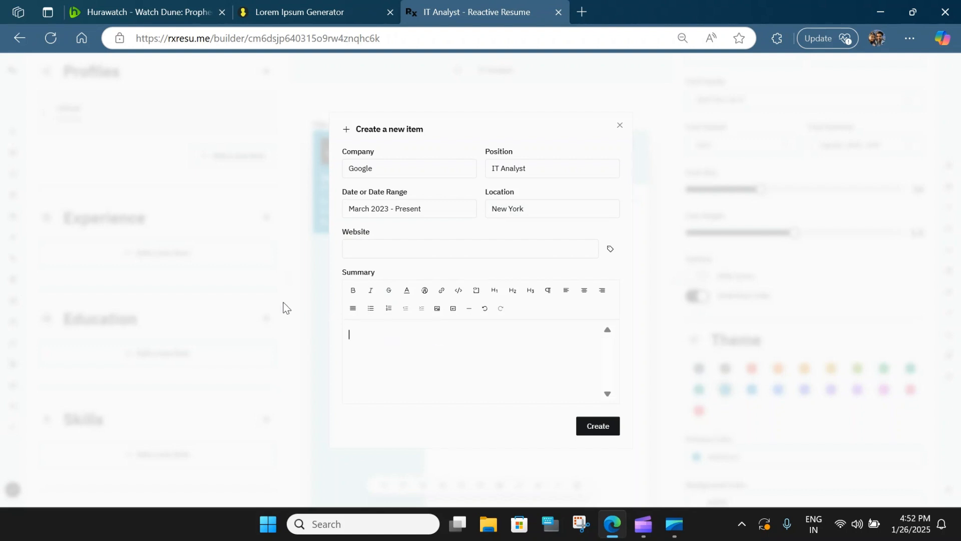
Fill the experience item's summary with about two lines of random filler text and create the item.
text(gjhsaghsagjhsag bjdhsjkdhsjkdhsjkdhs)
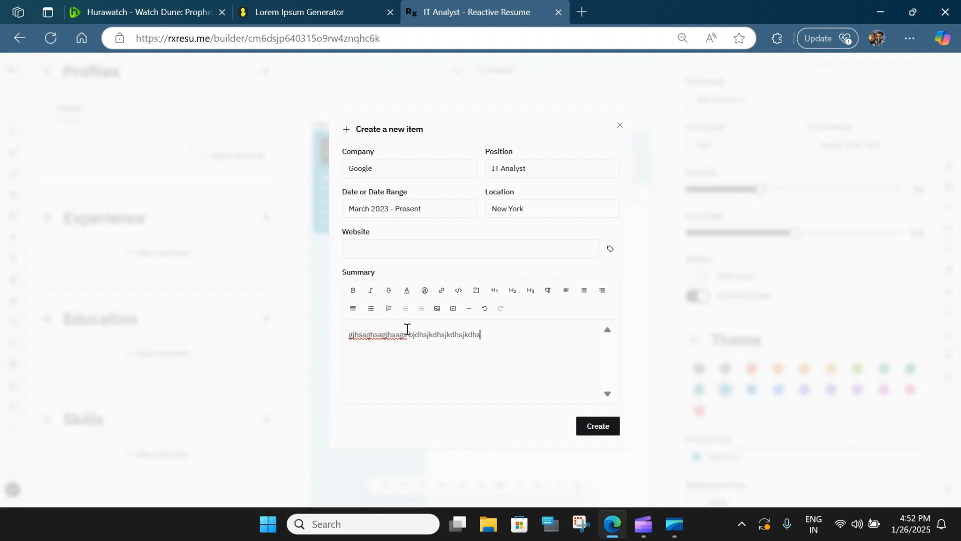
text(jkhdskjhskb c dc sdcbjskahdfasjkdhaskdhasjkdhasjkdbasjkdbhsajkdbasjkdbdas)
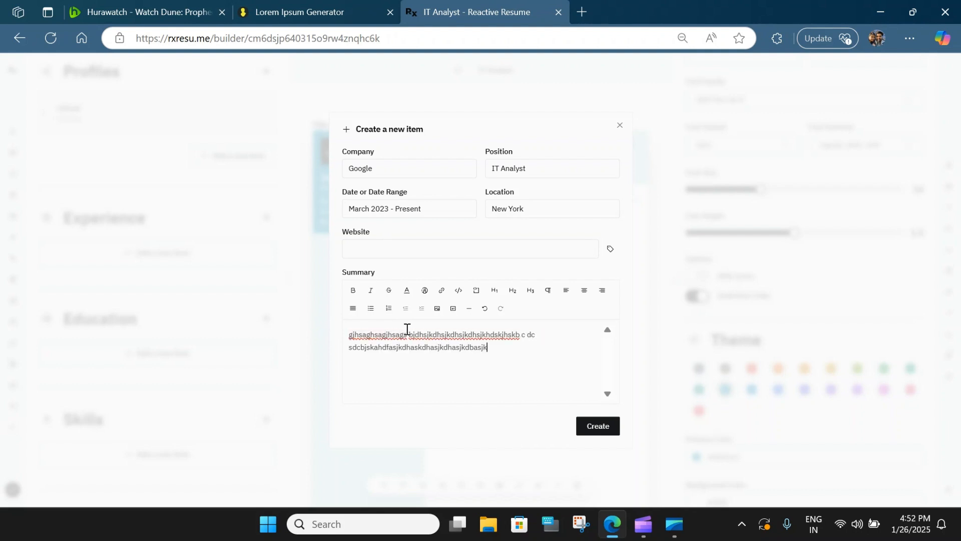
click(593, 425)
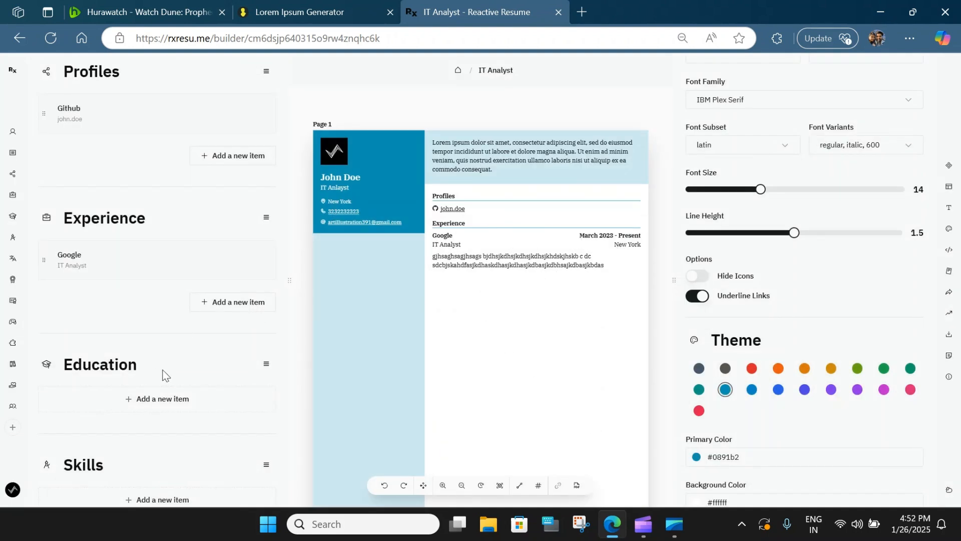
Start a new Education item with the institution "MIT" and "Computer Science" as the type of study.
scroll(168, 252, down, 2)
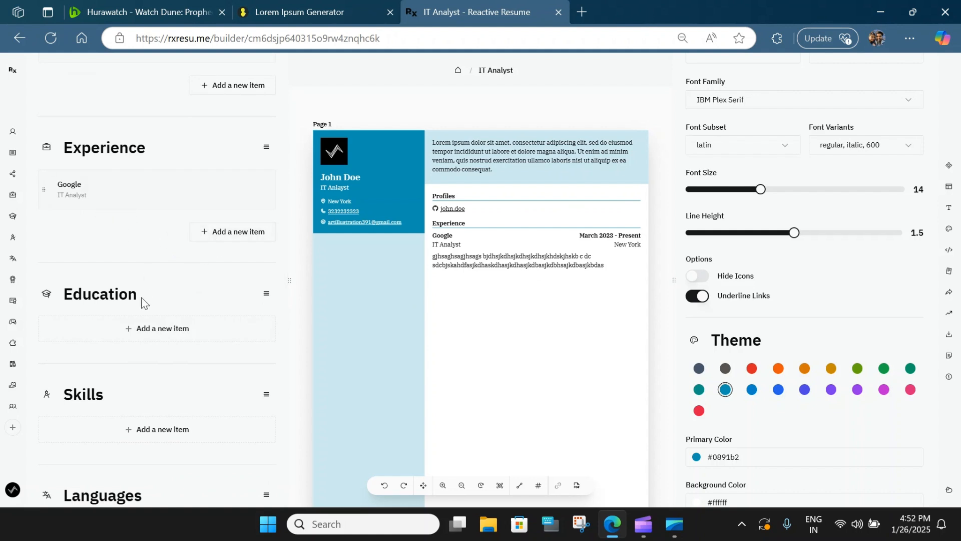
click(130, 334)
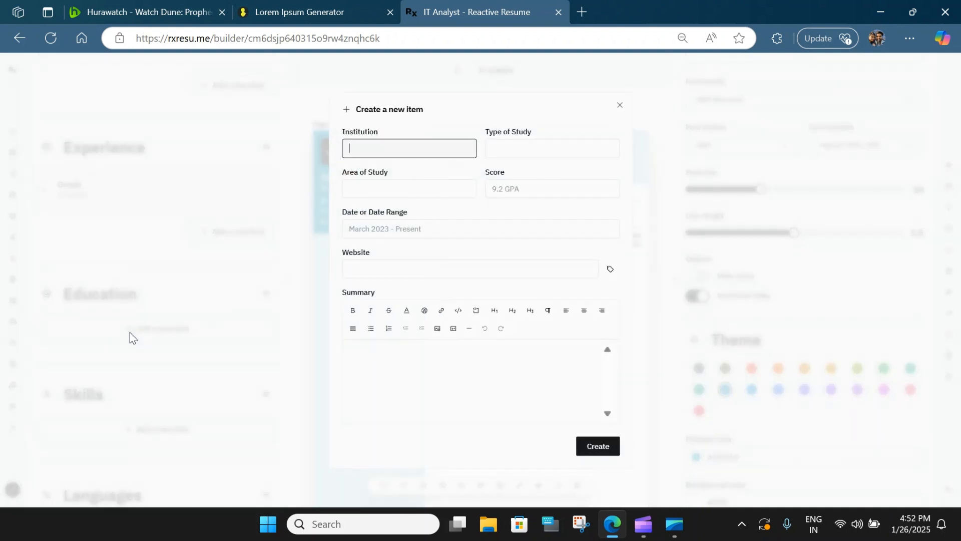
text(MIT)
click(523, 149)
text(Comp)
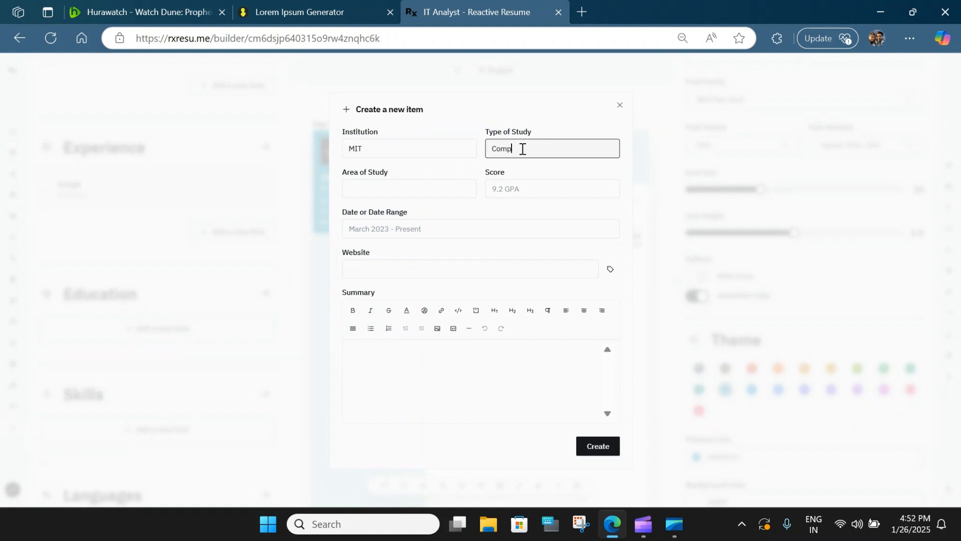
text(uter Science)
key(Tab)
Set the education item's score to "9.2 GPA" and its date range to "March 2019 - March 2023".
click(511, 193)
text(9.2 GPA)
click(431, 234)
text(Marc)
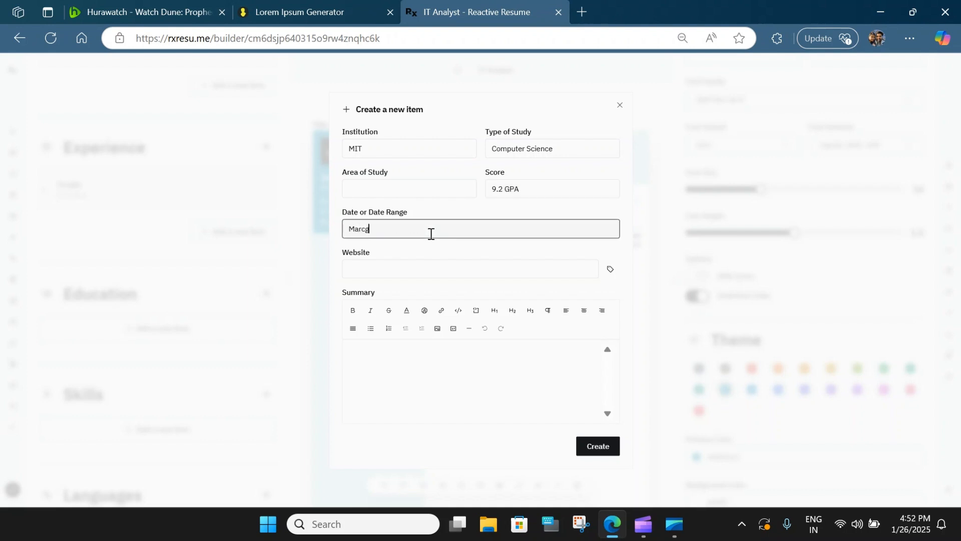
text(h 2019 - March 2023)
Fill the education item's summary with about two lines of random filler text and create the item.
click(386, 371)
text(jhdgasjdgasjkdb bdsakjdhsakjdhasjkd smdbhsakjdsakjdhasjkdbkdb dsakdbsdjhasdkjsabndjkasndjkasnfjkasndsd sadajdnad)
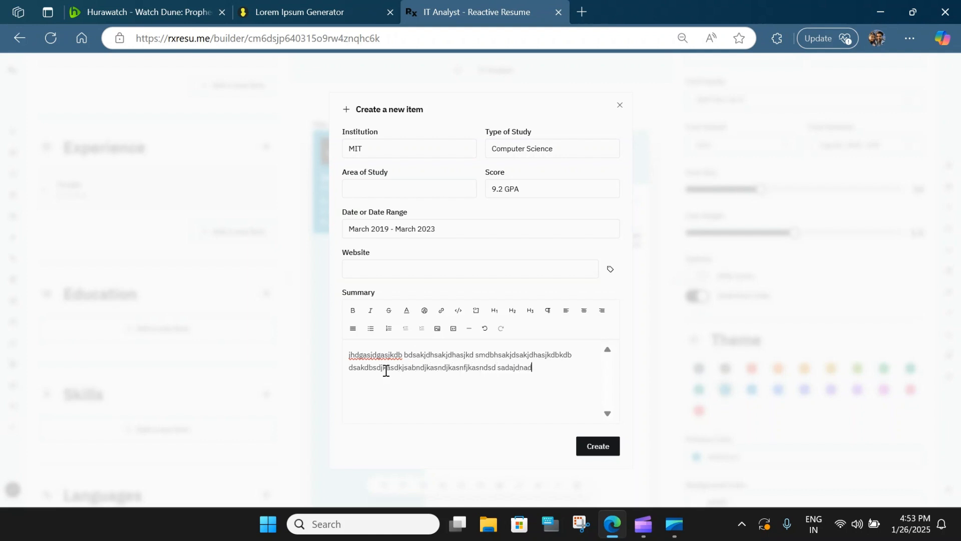
click(596, 449)
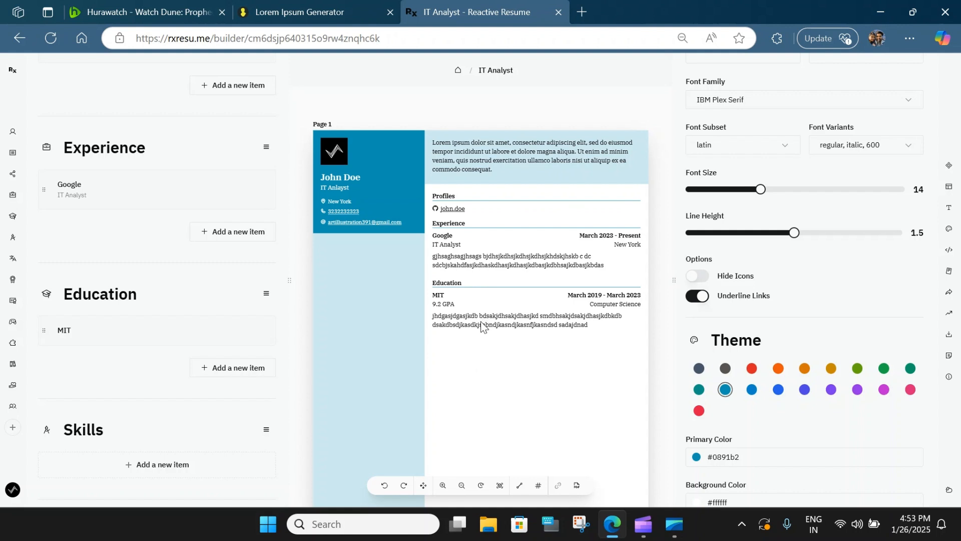
Start a new Skills item named "Java" and set its level to 5.
scroll(212, 337, down, 3)
click(147, 326)
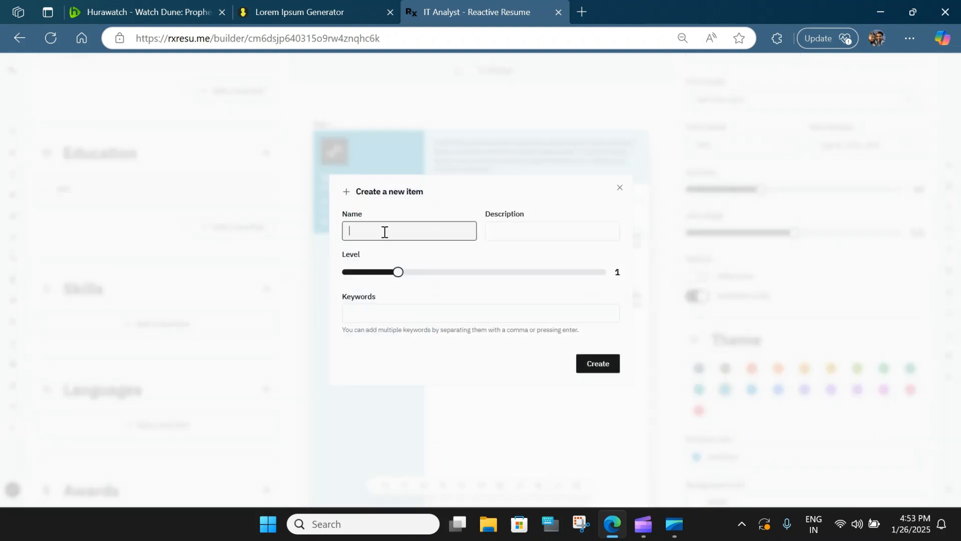
text(Java)
drag(398, 273, 611, 302)
Add the keywords "java", "springboot" and "maven" to the Java skill and create it.
click(464, 311)
text(java)
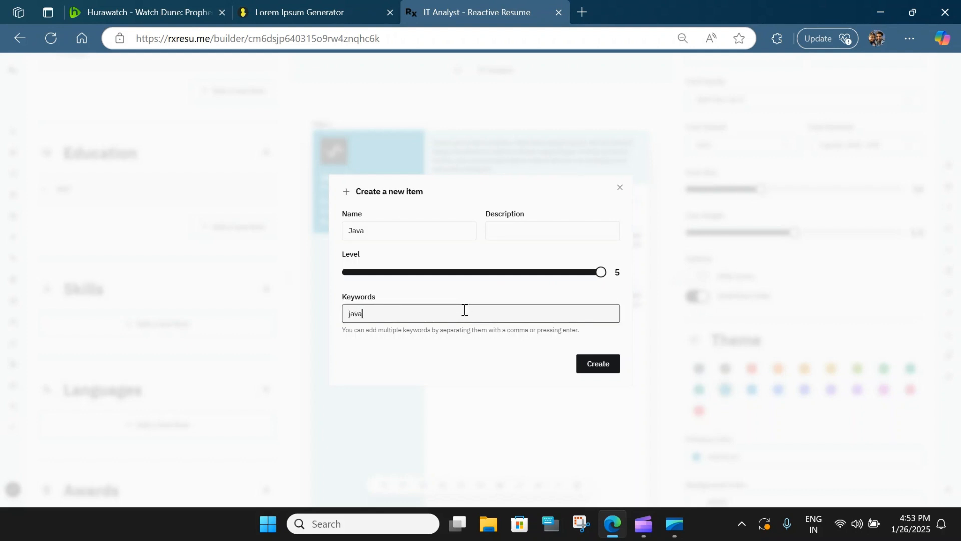
key(Return)
text(spr)
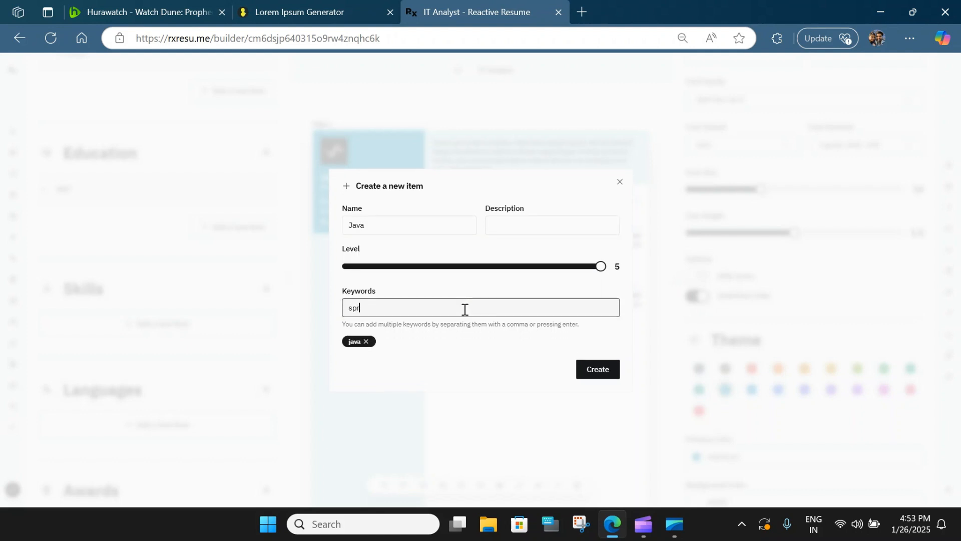
text(ingboot)
key(Return)
text(maven)
key(Return)
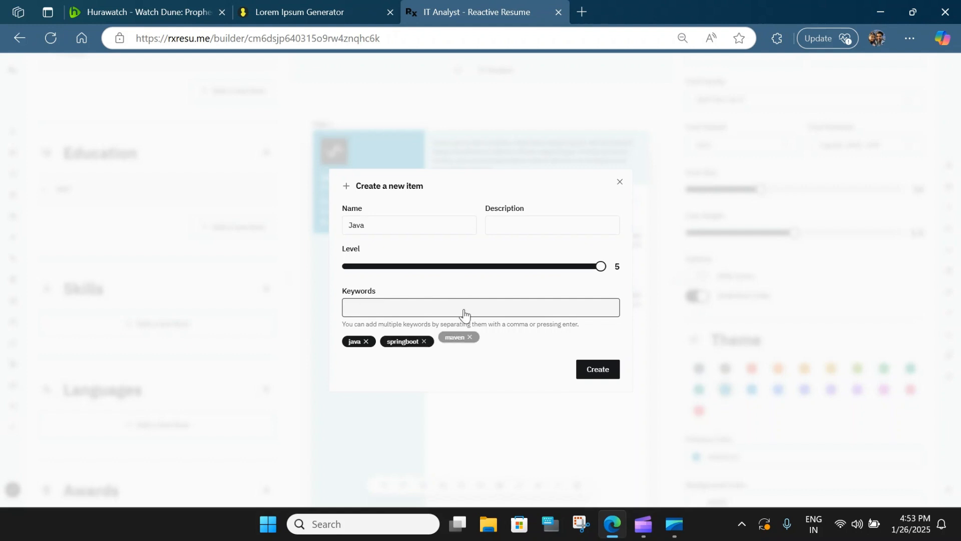
click(600, 374)
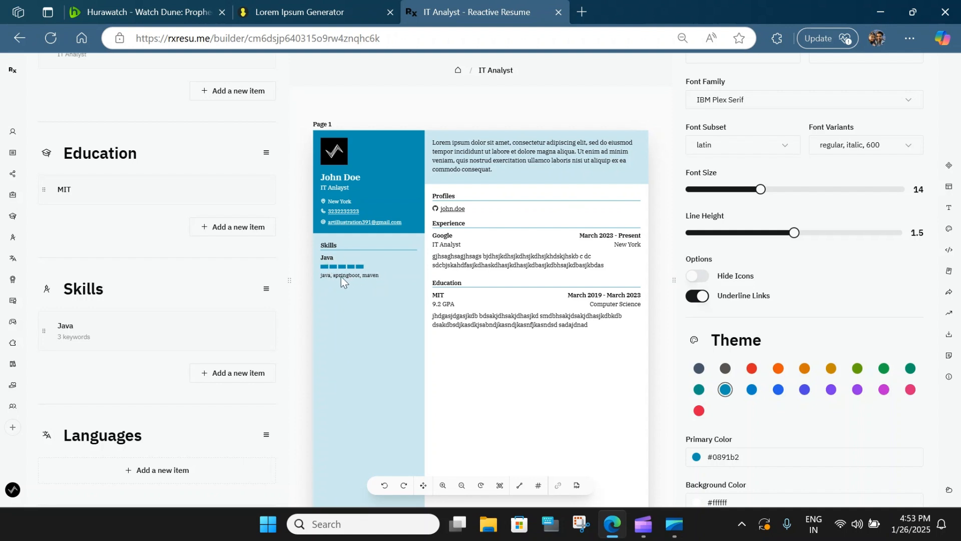
Create a second Skills item named "Communication" at level 5 without any keywords.
click(234, 374)
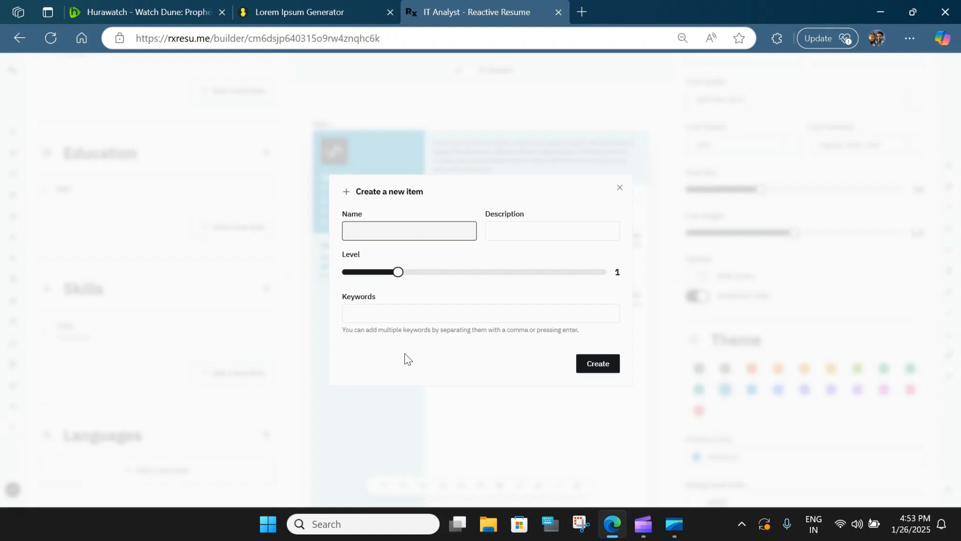
text(Communication)
drag(401, 277, 750, 296)
click(466, 311)
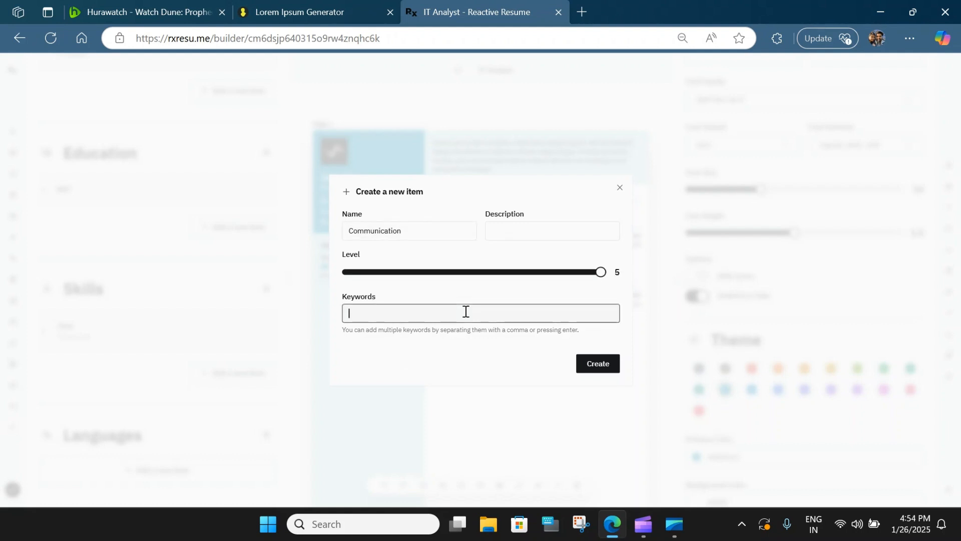
click(599, 365)
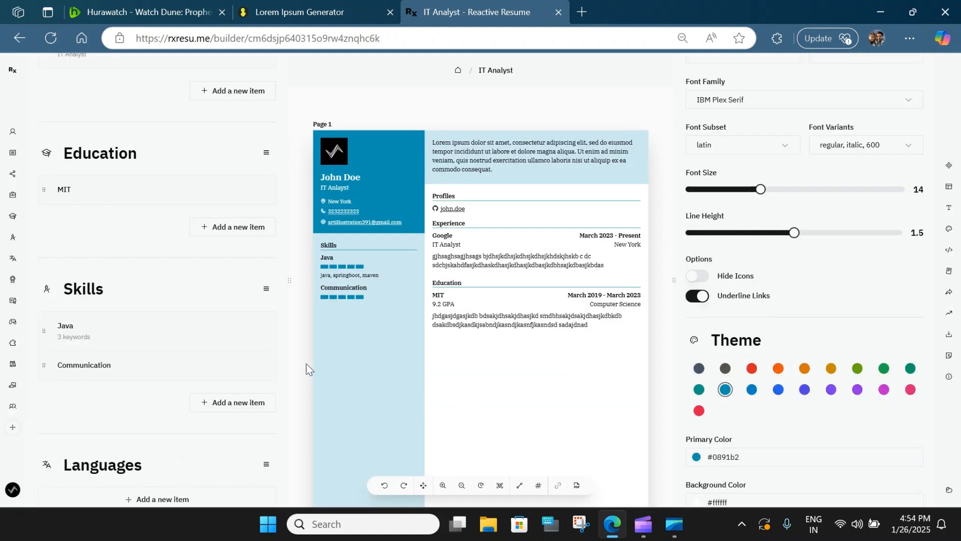
Add a Languages item named "English" without a description and set its level to 5.
scroll(144, 408, down, 4)
click(145, 286)
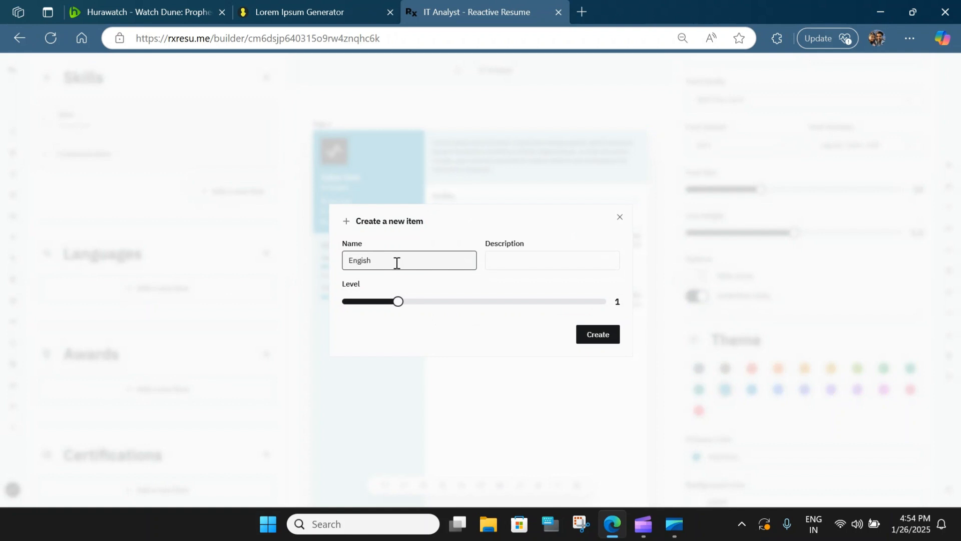
click(365, 260)
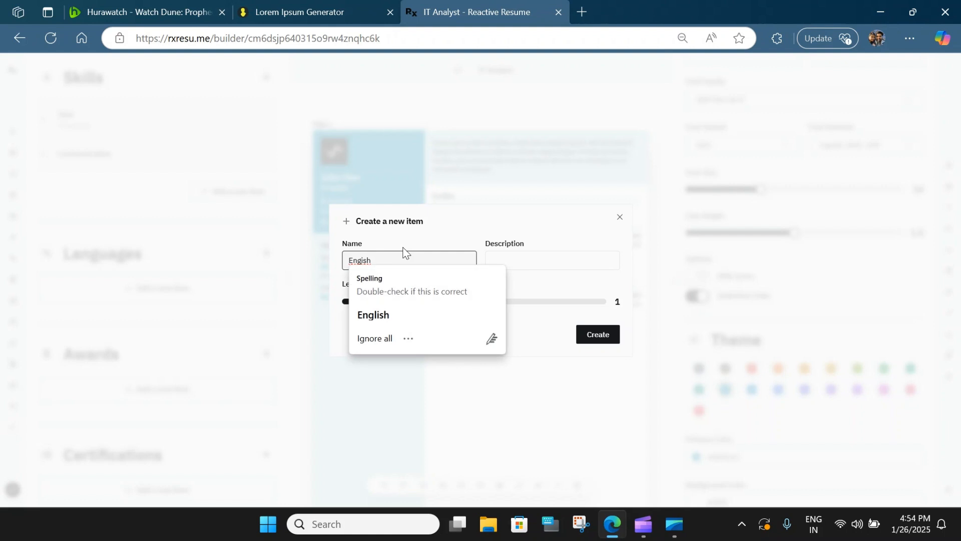
click(366, 320)
click(515, 258)
drag(399, 301, 605, 301)
click(599, 341)
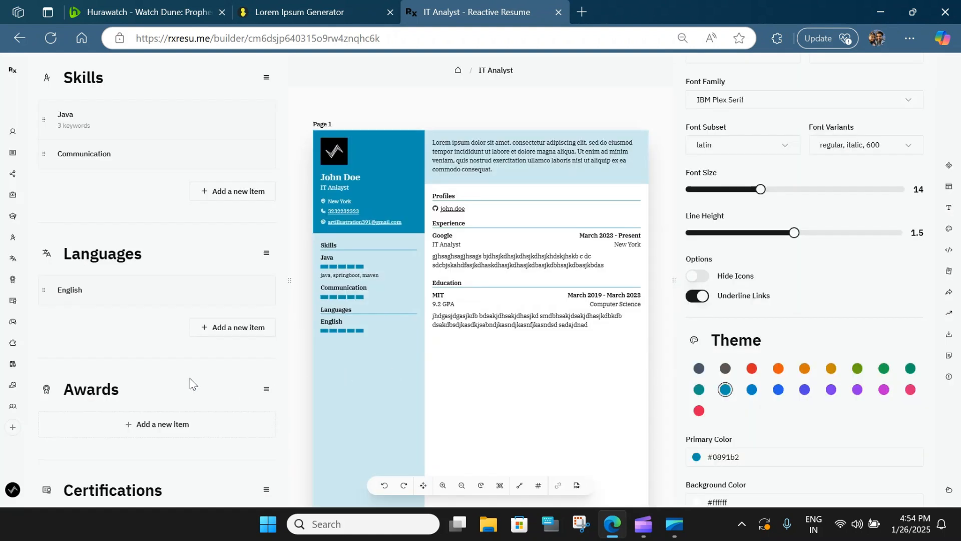
Add a second Languages item named "Spanish" at level 4.
click(216, 332)
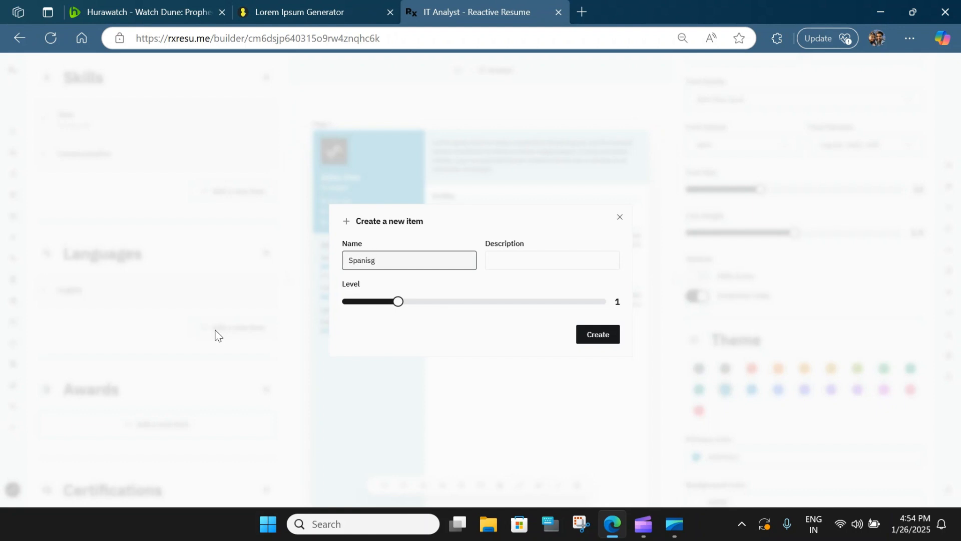
drag(398, 303, 546, 305)
click(614, 342)
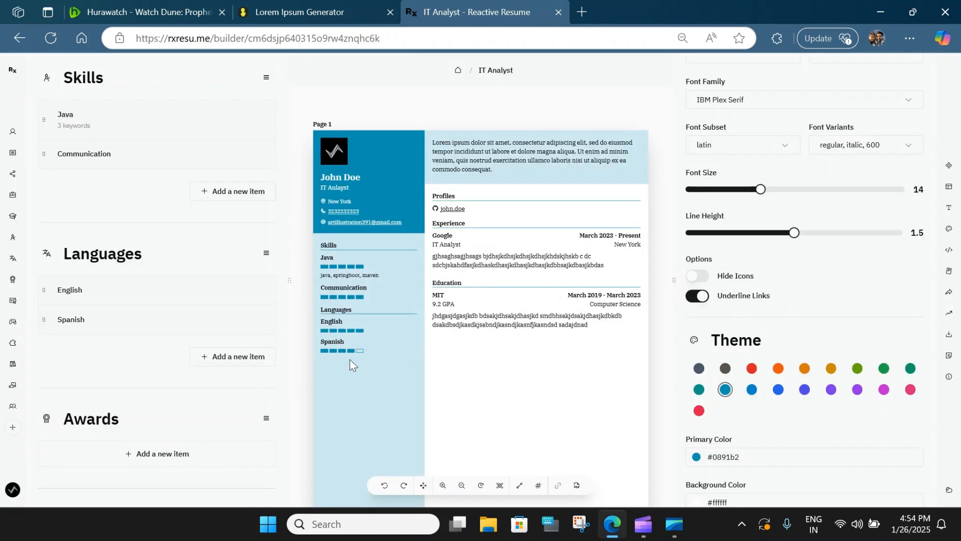
scroll(137, 346, down, 3)
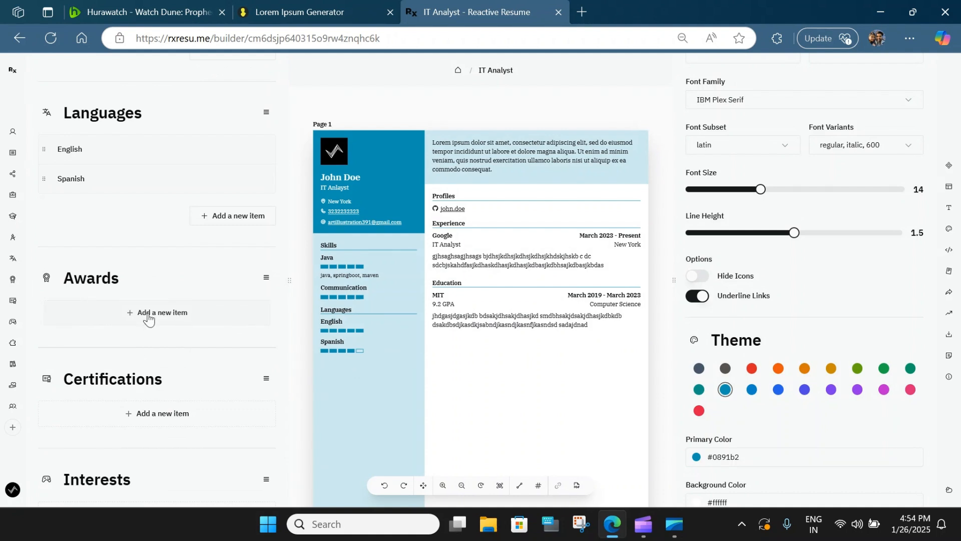
click(148, 315)
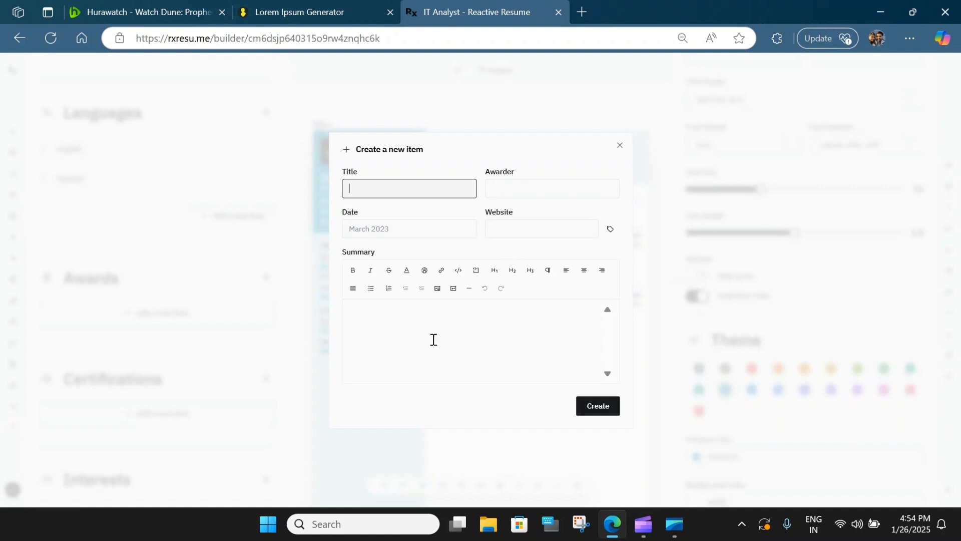
click(620, 146)
Start a new Certifications item named "AWS" with issuer "Amazon" and date "March 2023".
scroll(200, 300, down, 4)
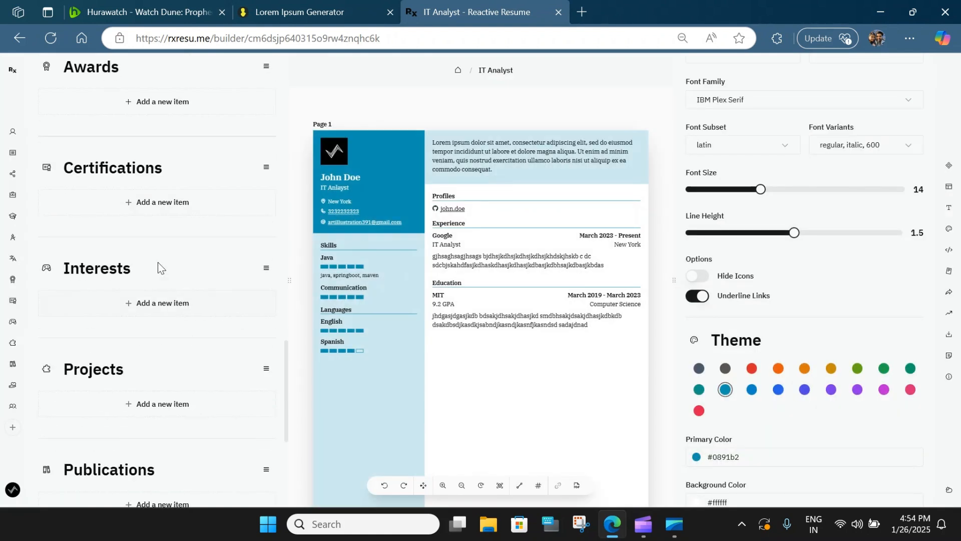
click(153, 214)
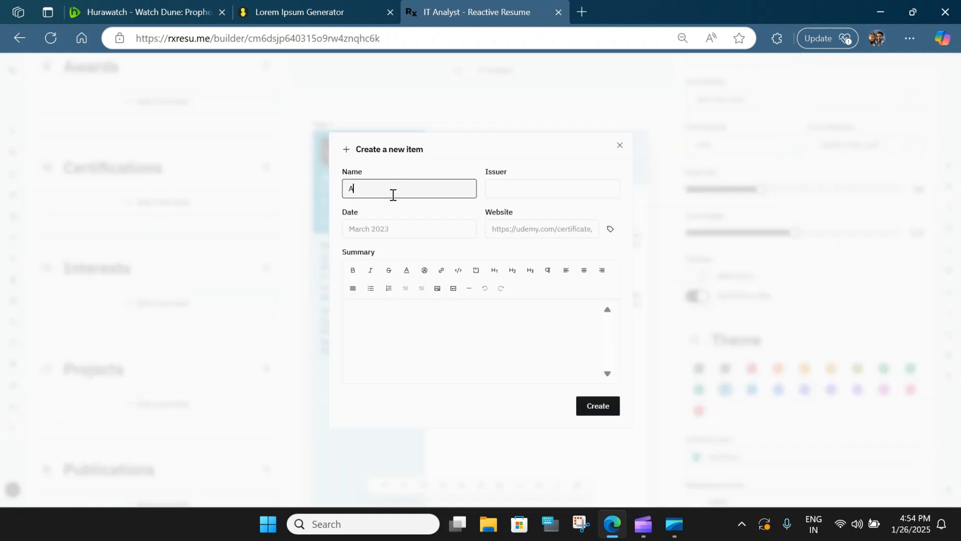
click(515, 190)
text(Amazon)
click(391, 228)
text(March 2023)
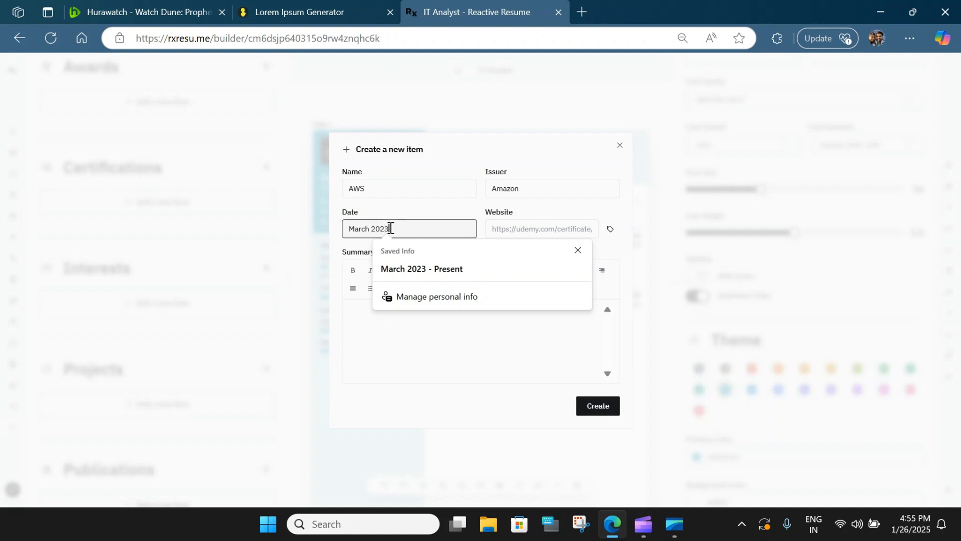
Fill the AWS certification's summary with one long unbroken string of random filler letters and create the item.
click(369, 322)
text(zsdffsdfsdfsdfgsdfdfds)
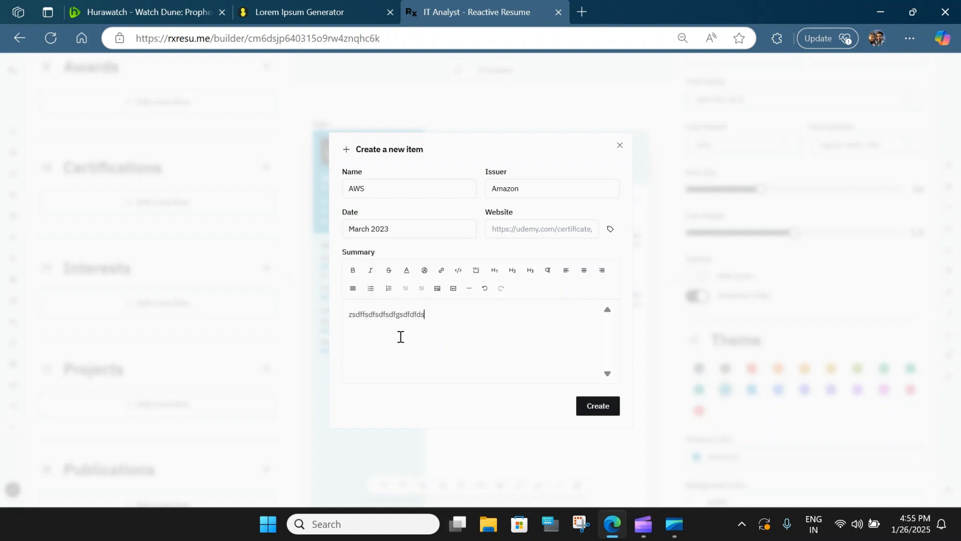
text(fgdsgdsgvsdfgdgvdsgsdfvdfgdgdg)
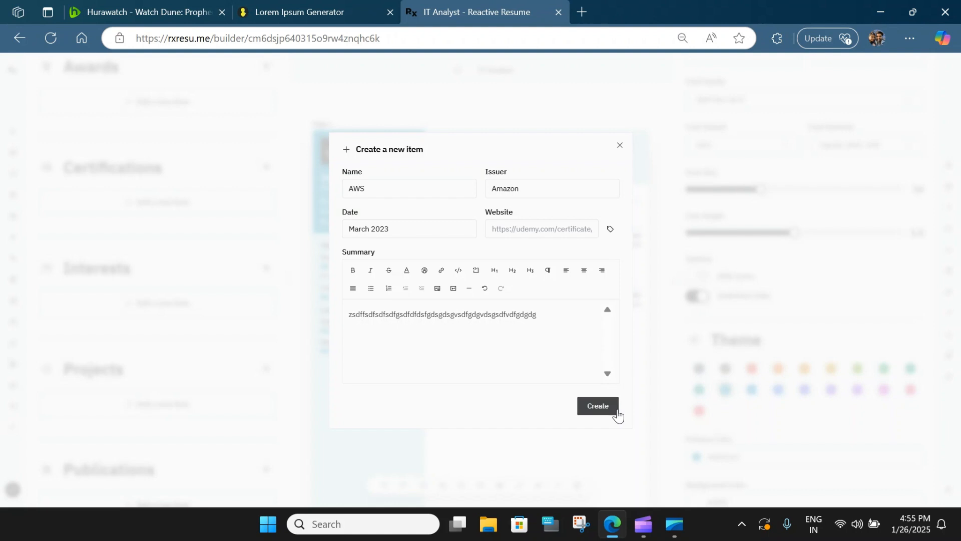
click(617, 413)
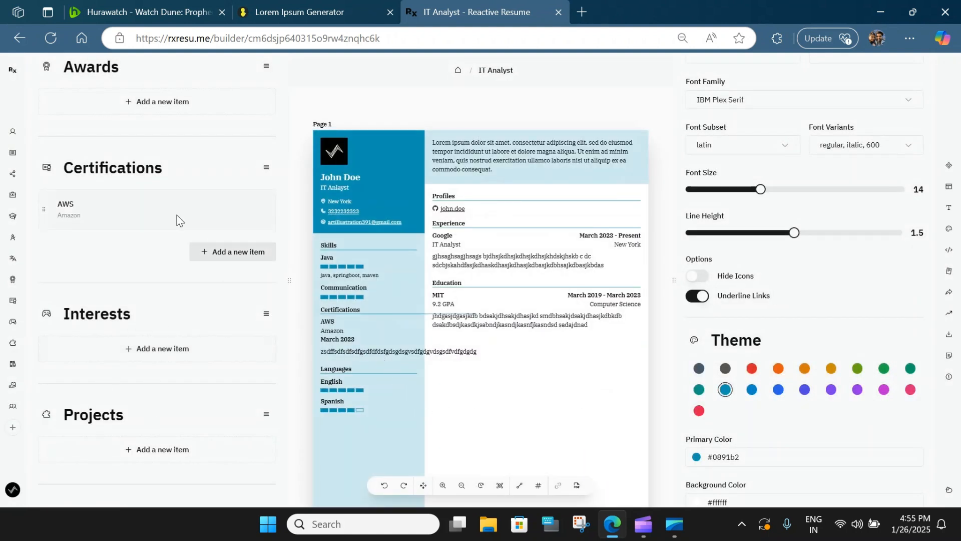
Edit the AWS certification's summary, inserting three spaces to split the long string into shorter words, and save the changes.
right_click(65, 211)
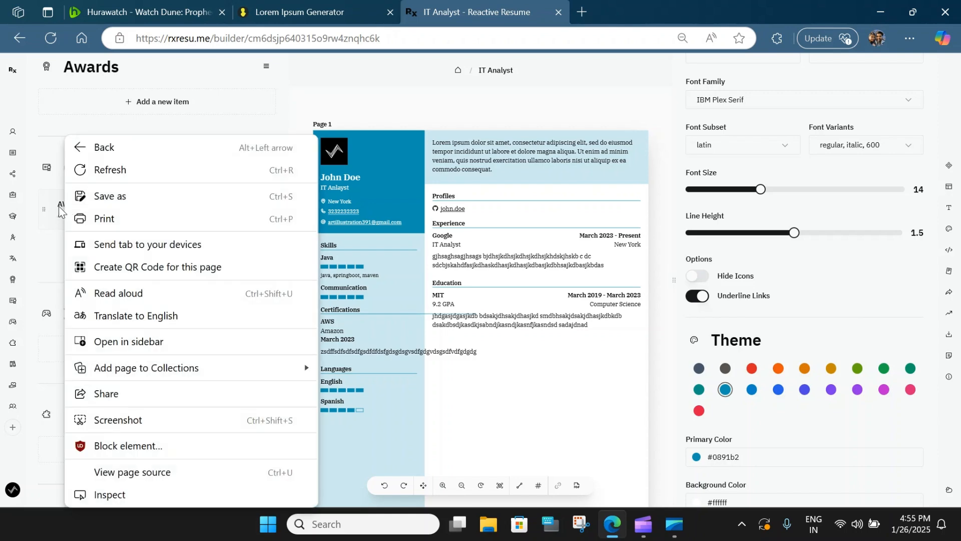
key(Escape)
click(154, 264)
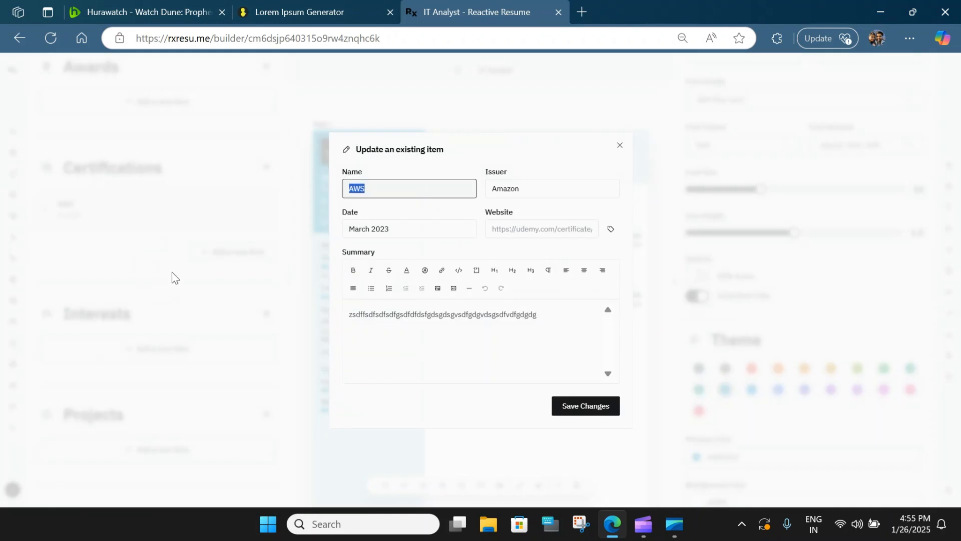
click(404, 314)
click(444, 317)
click(500, 315)
click(602, 406)
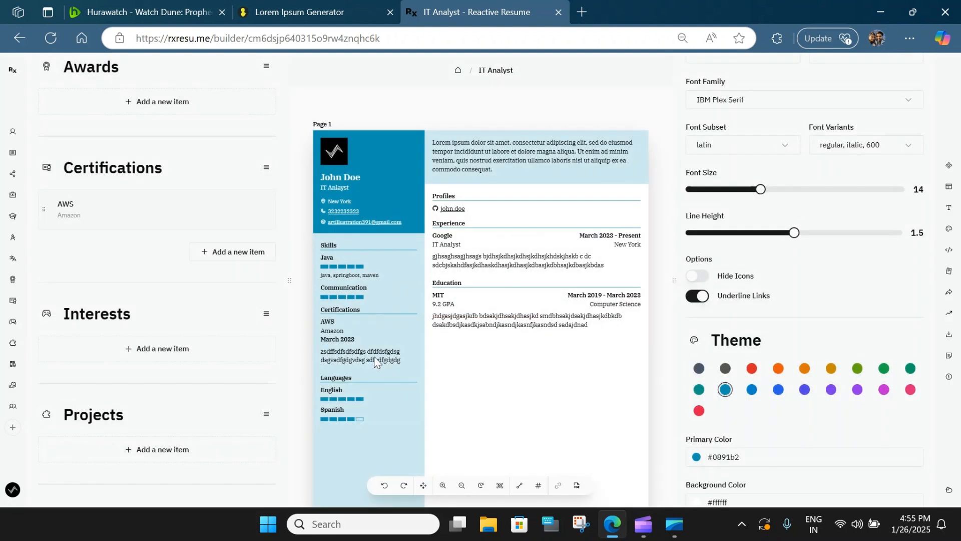
Add an Interests item named "Aquascaping" without any keywords.
scroll(153, 307, down, 2)
scroll(152, 307, up, 2)
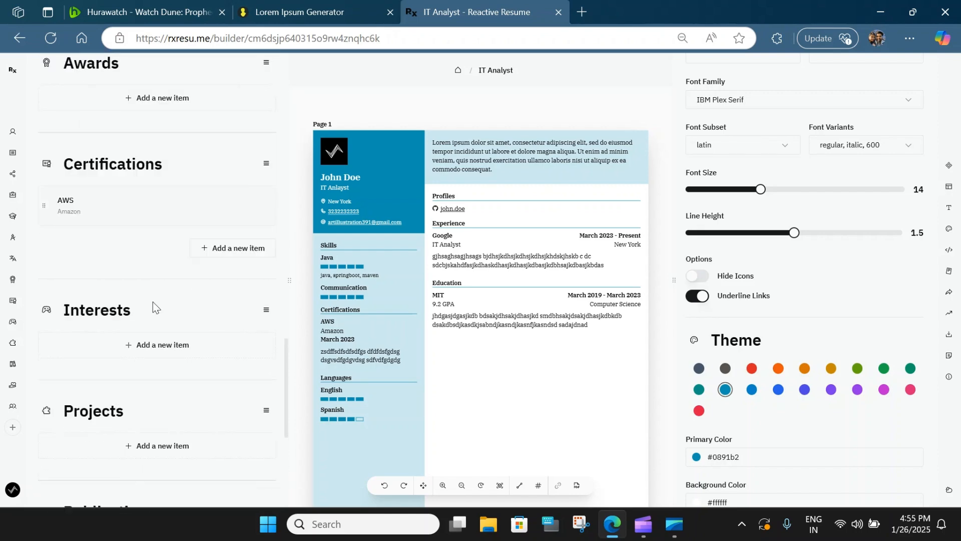
scroll(157, 350, down, 3)
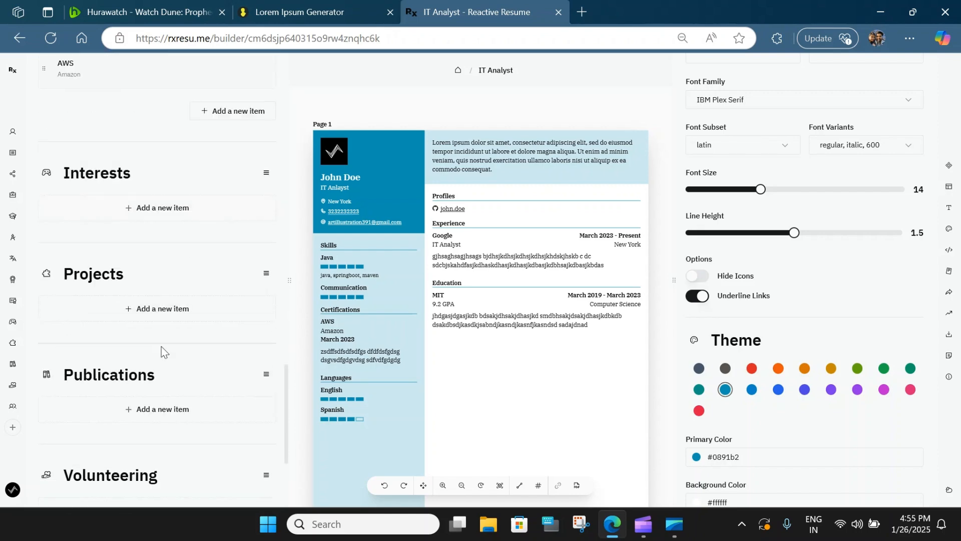
click(147, 208)
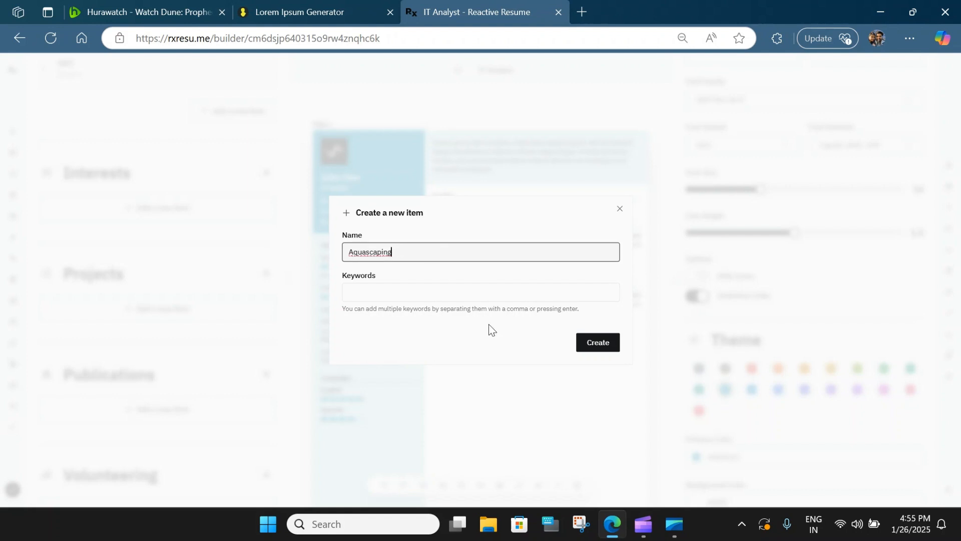
click(596, 343)
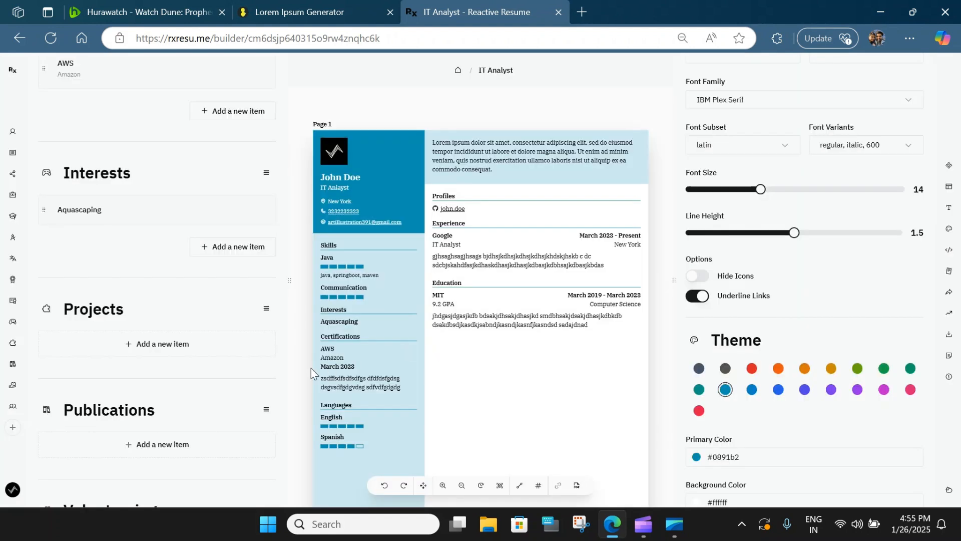
Add two more Interests items named "Hockey" and "Football" without any keywords.
click(248, 248)
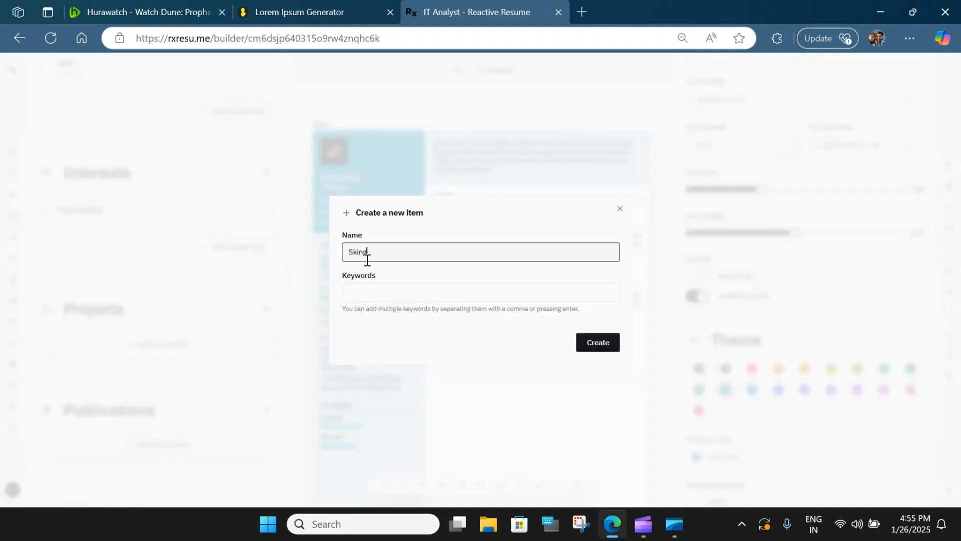
text(Hockey)
click(601, 345)
click(220, 275)
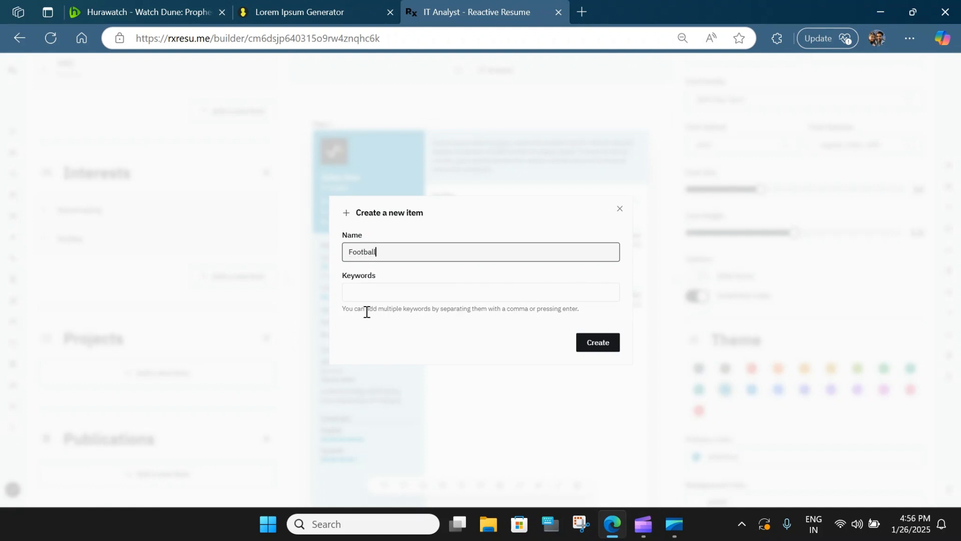
click(601, 343)
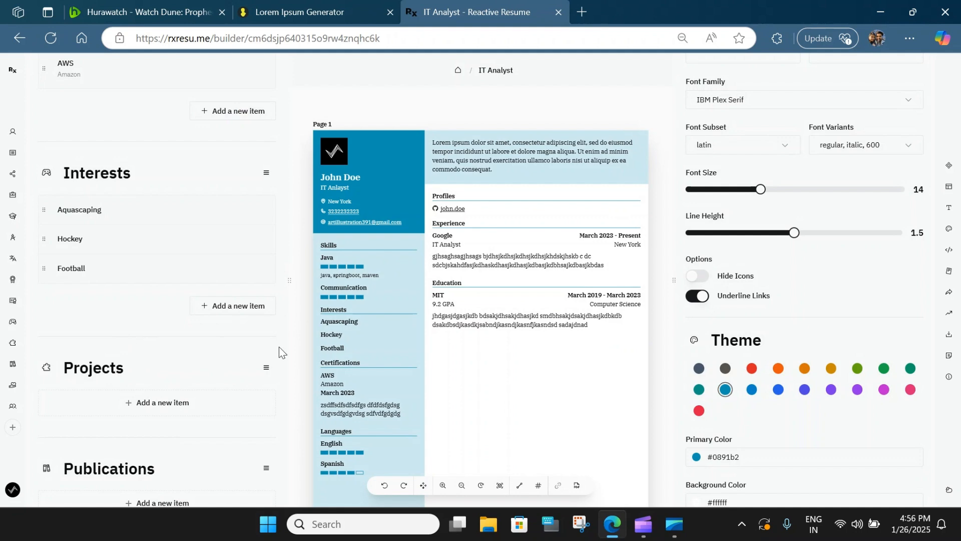
Start a new Projects item named "Flight Simulator" with the filler description "dsadsadbskjdbnasjkdbasjkdbasjk".
scroll(406, 364, down, 3)
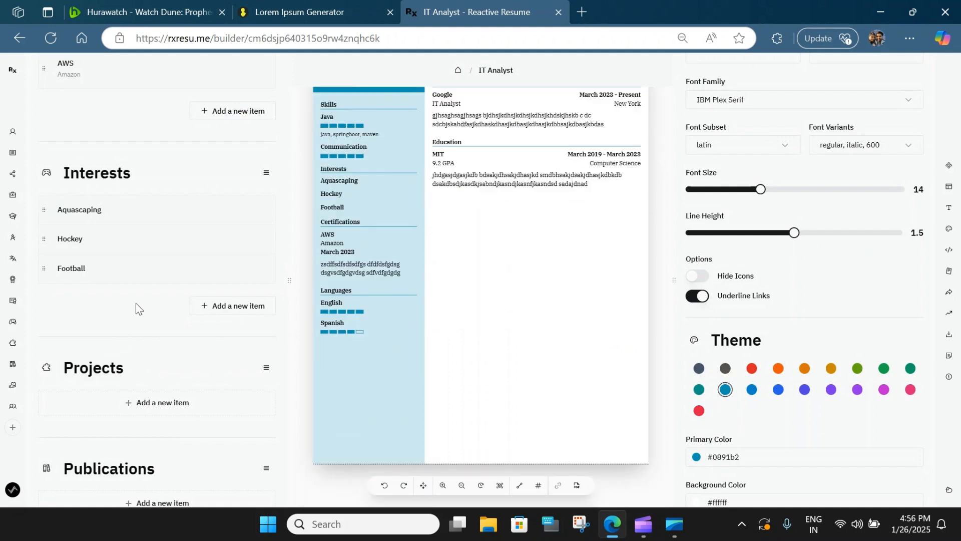
scroll(136, 304, down, 3)
click(145, 266)
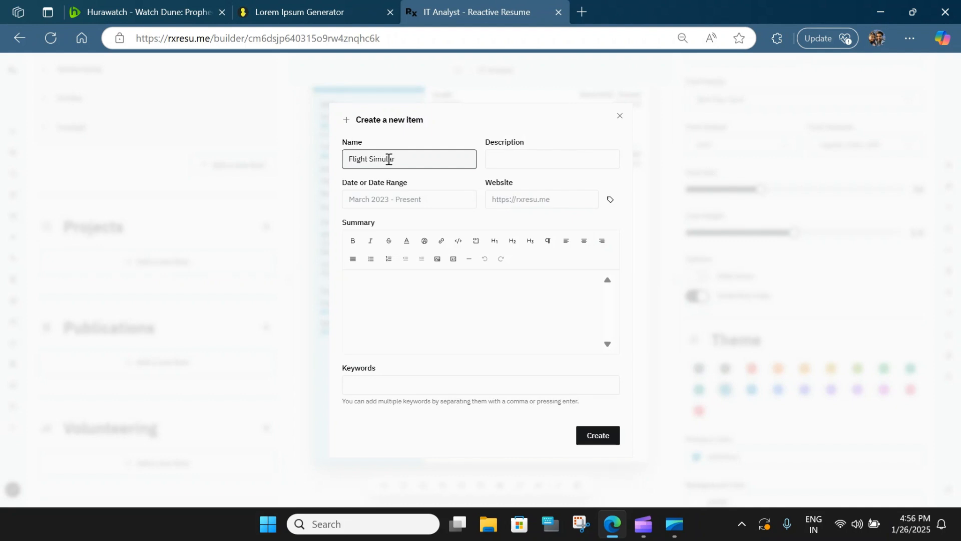
text(or)
click(526, 159)
text(dsadsadbskjdbnasjkdbasjkdbasjk)
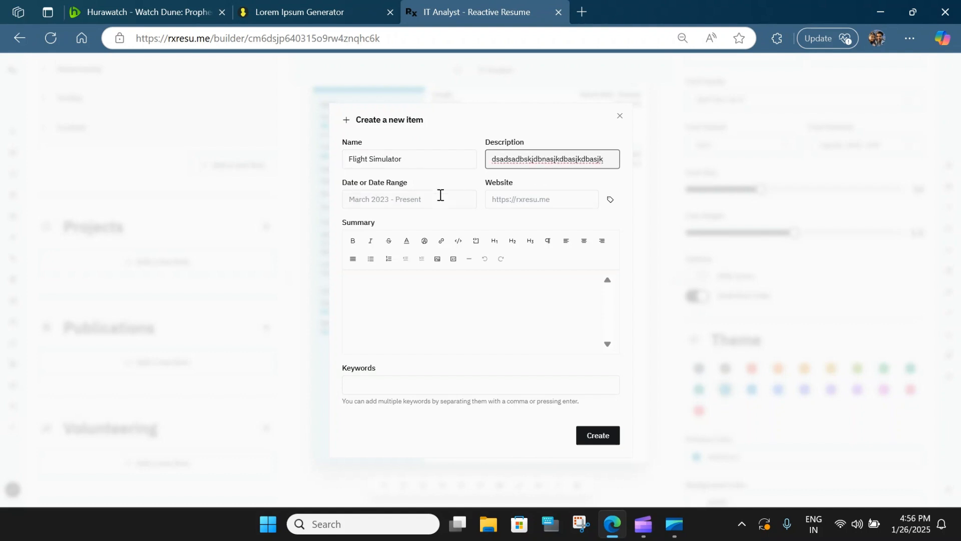
Set the project's date to "March 2023" and fill its summary with about two lines of random filler text.
click(389, 203)
text(March 2023)
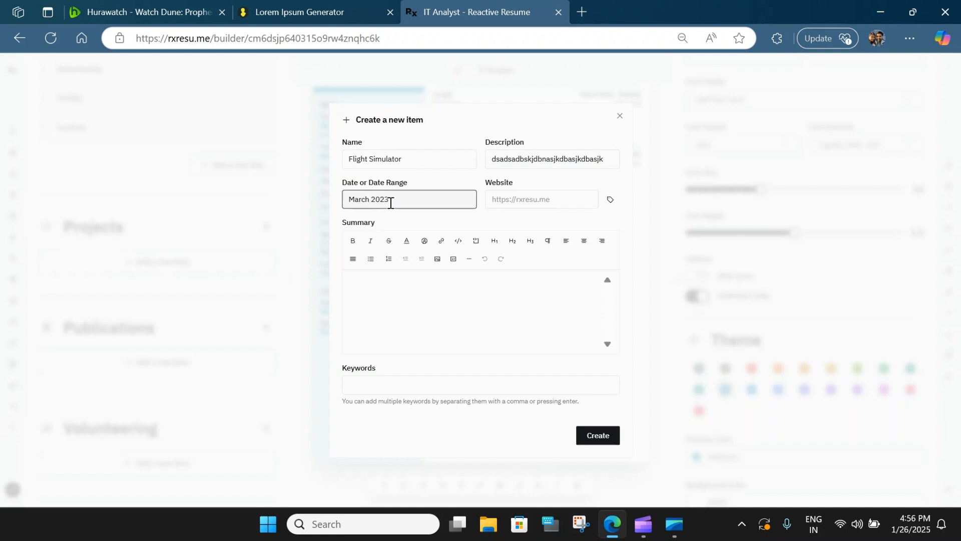
click(400, 294)
text(cscsadasjkdnjdkn dkjsakjdsakd sbdsjdhsajd sandbsdjshdjsd bdjsadhsjadhasjdh)
Add the keywords "Flight" and "Simular" to the Flight Simulator project and create it.
click(397, 385)
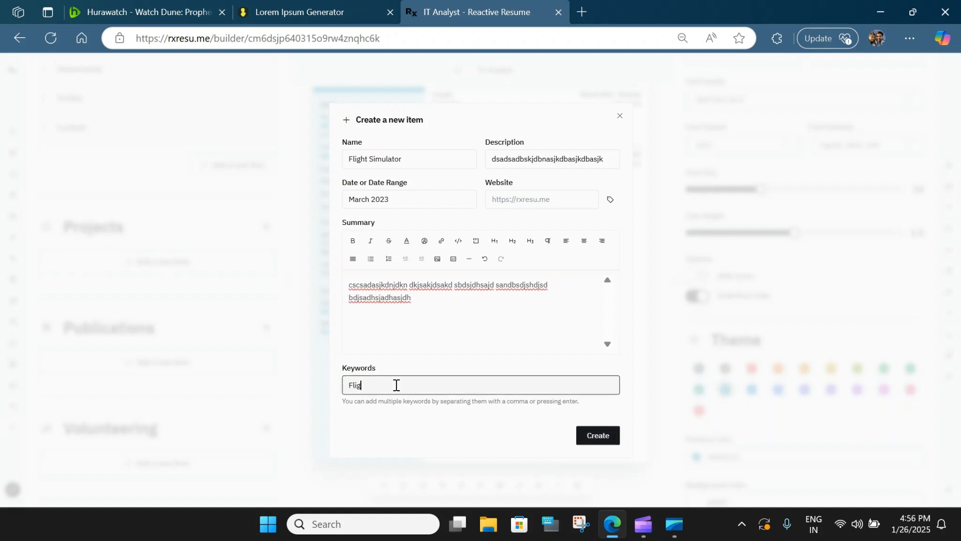
text(Flight)
key(Return)
text(Simular)
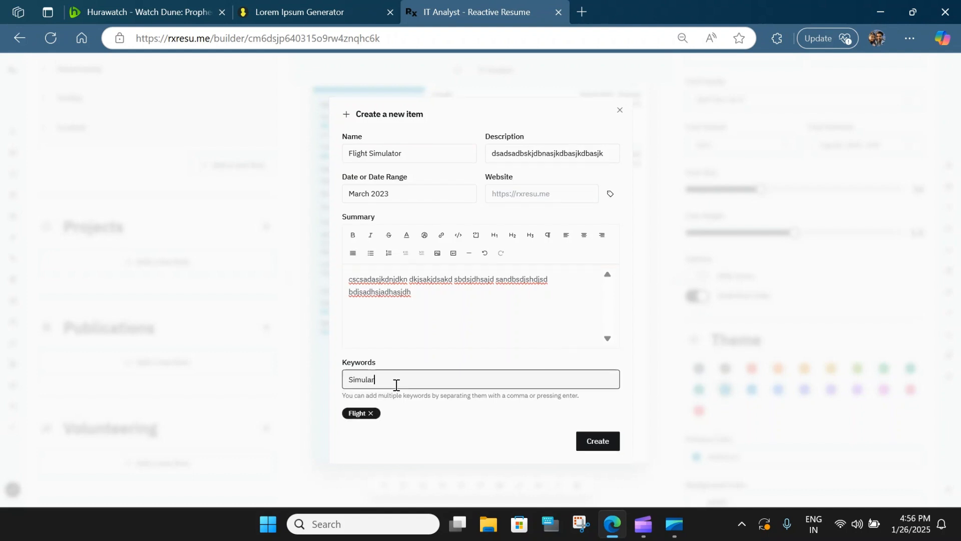
key(Return)
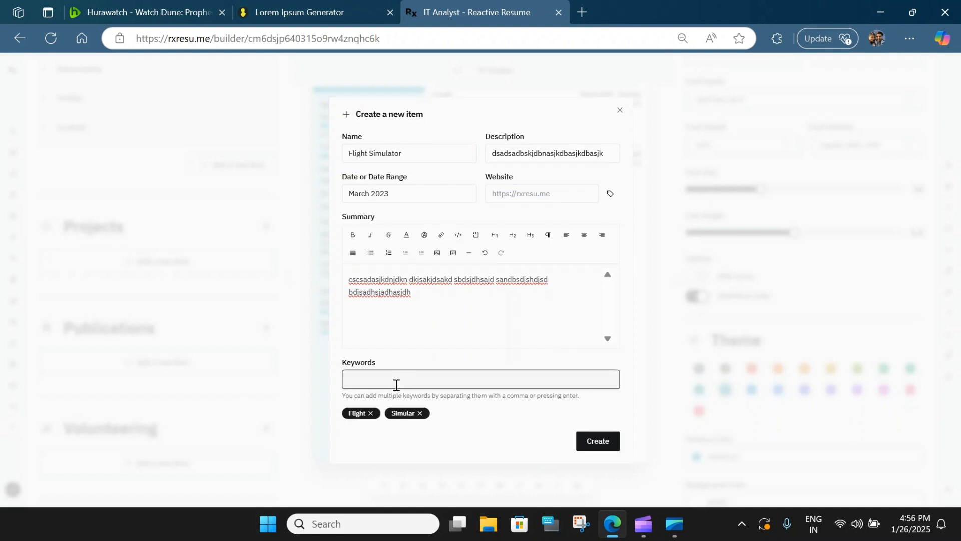
click(608, 444)
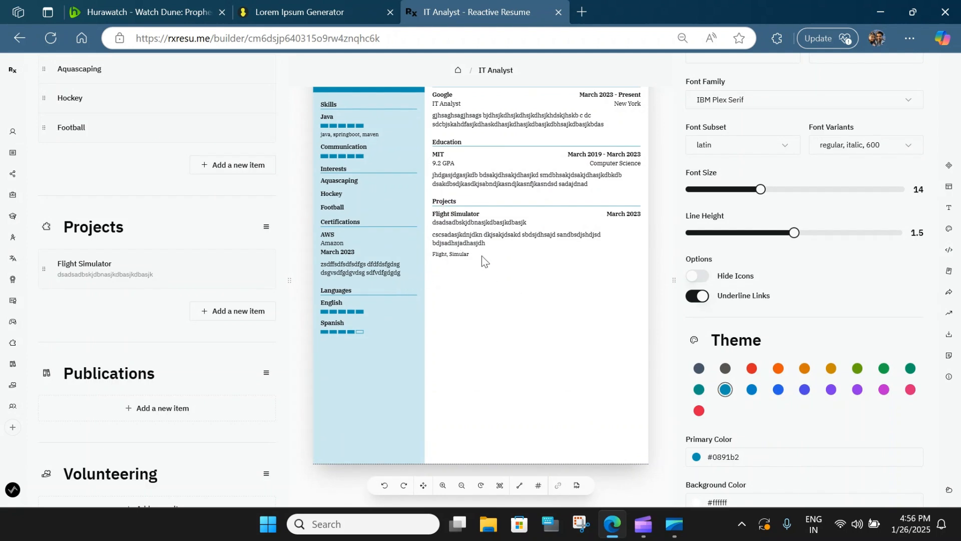
Review the remaining Publications, Volunteering and References sections and check the whole page of the resume preview.
scroll(164, 296, down, 3)
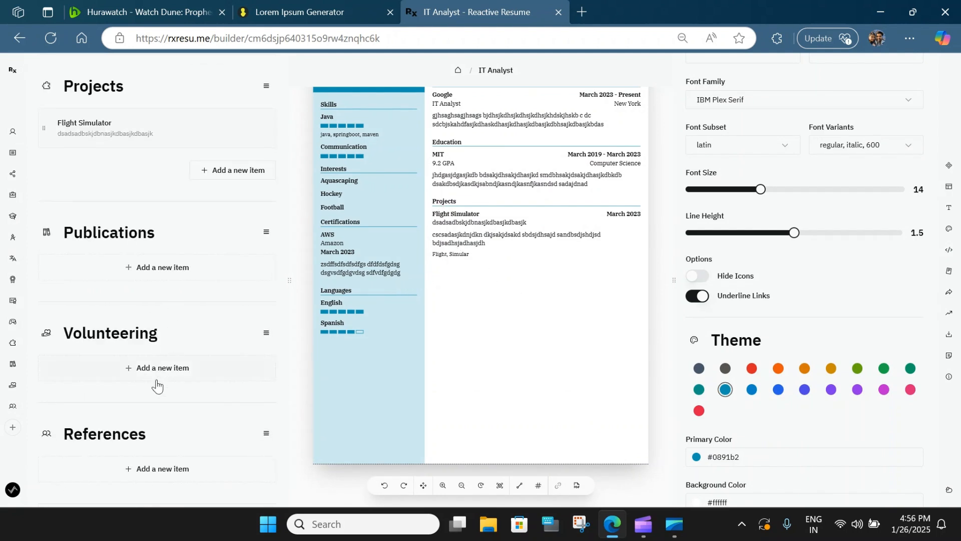
scroll(173, 401, down, 1)
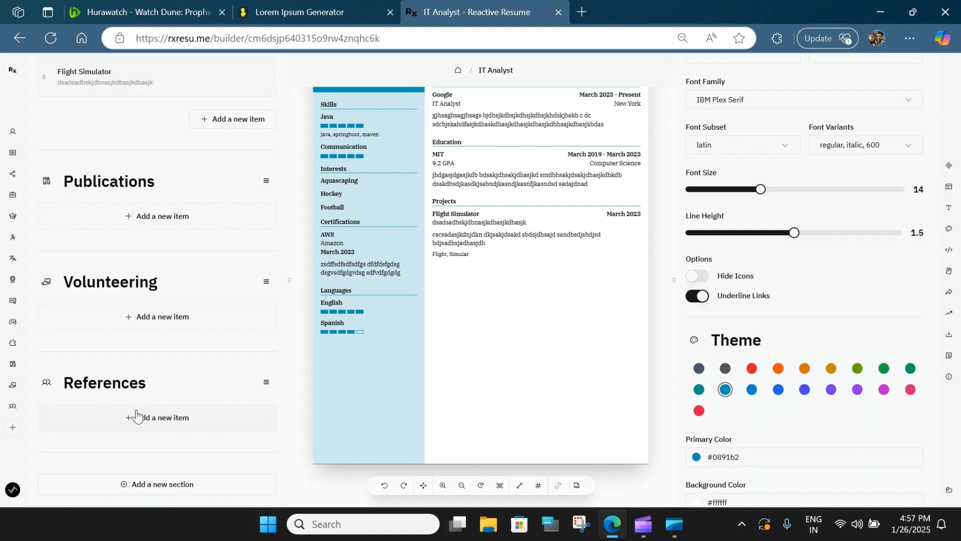
scroll(530, 348, up, 3)
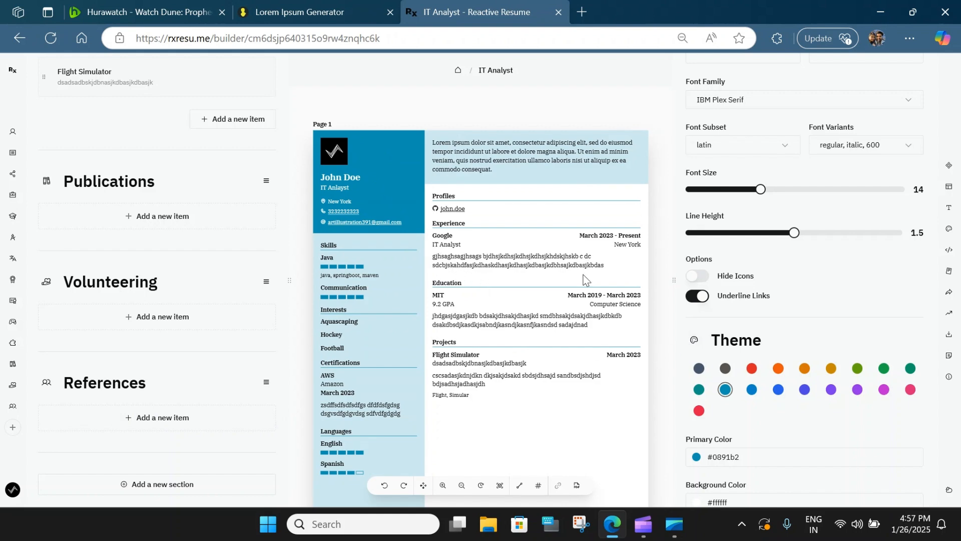
scroll(511, 391, down, 3)
scroll(490, 306, up, 3)
scroll(489, 324, down, 3)
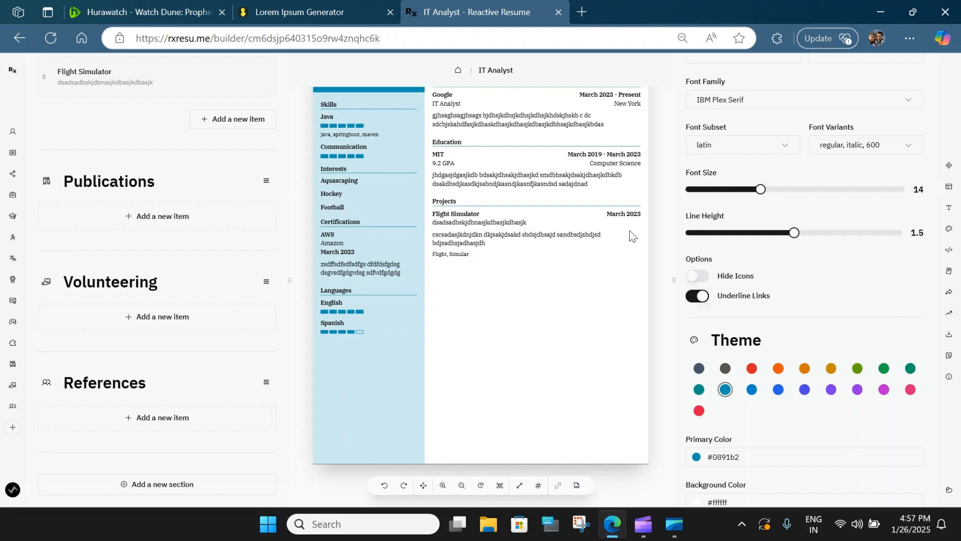
Review the resume preview and the Template, Layout, Theme and Custom CSS settings.
scroll(630, 234, up, 4)
scroll(629, 234, down, 3)
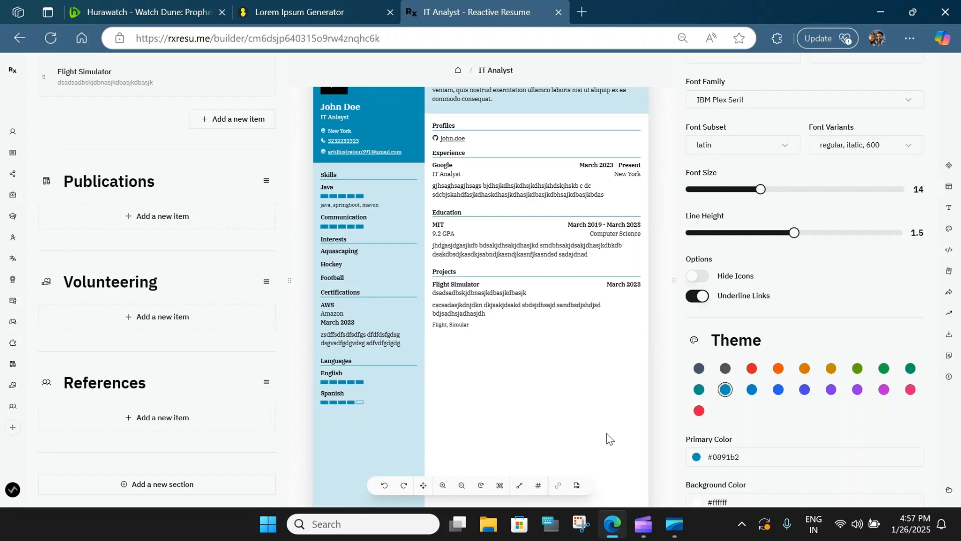
scroll(753, 351, up, 15)
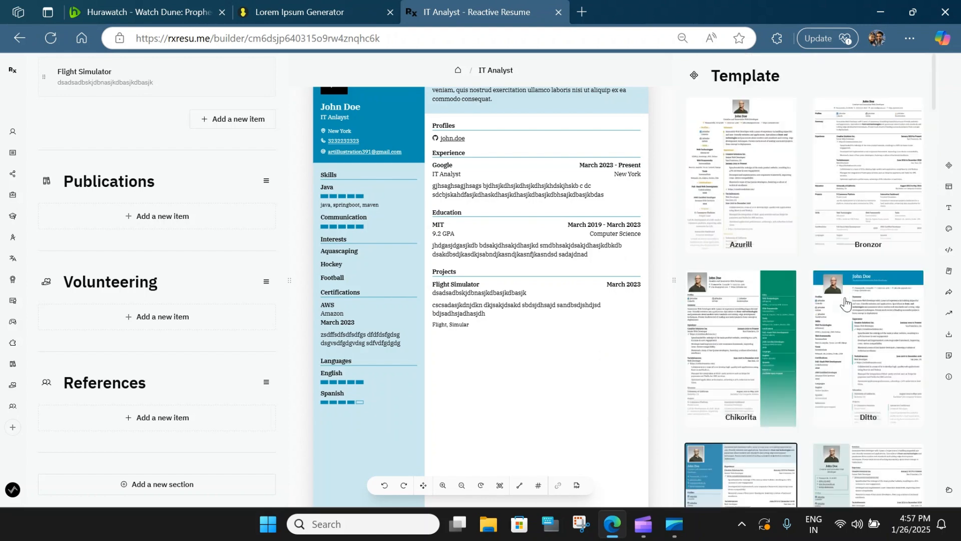
scroll(845, 303, down, 10)
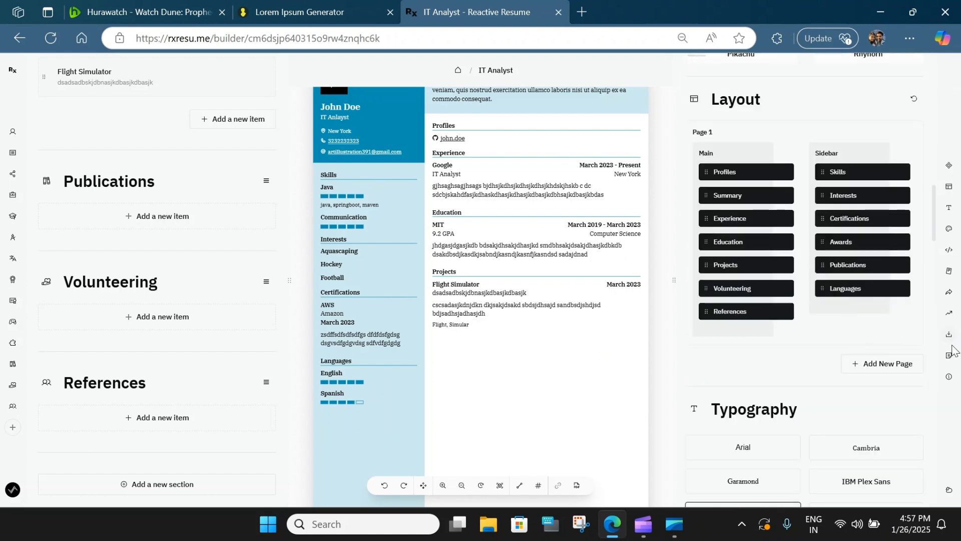
click(950, 253)
scroll(746, 235, up, 3)
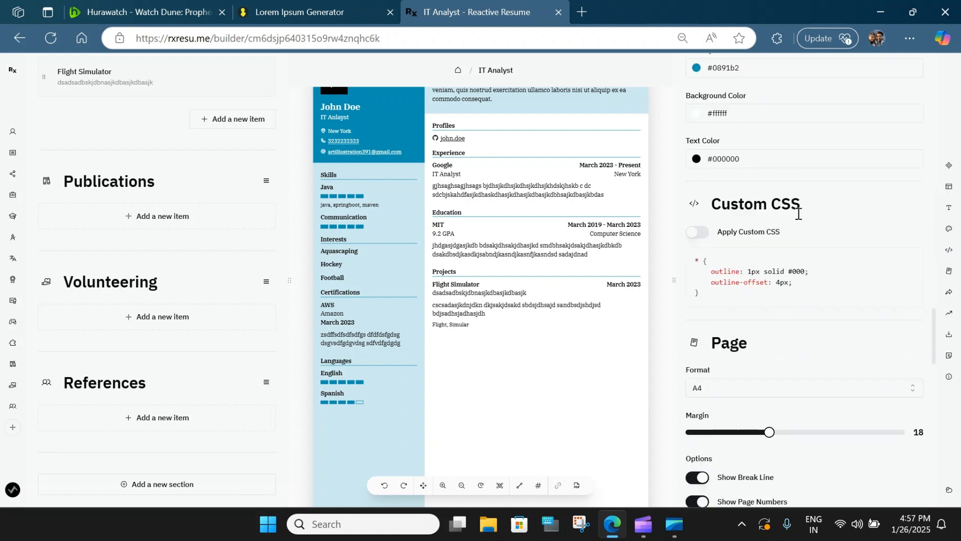
scroll(739, 236, up, 3)
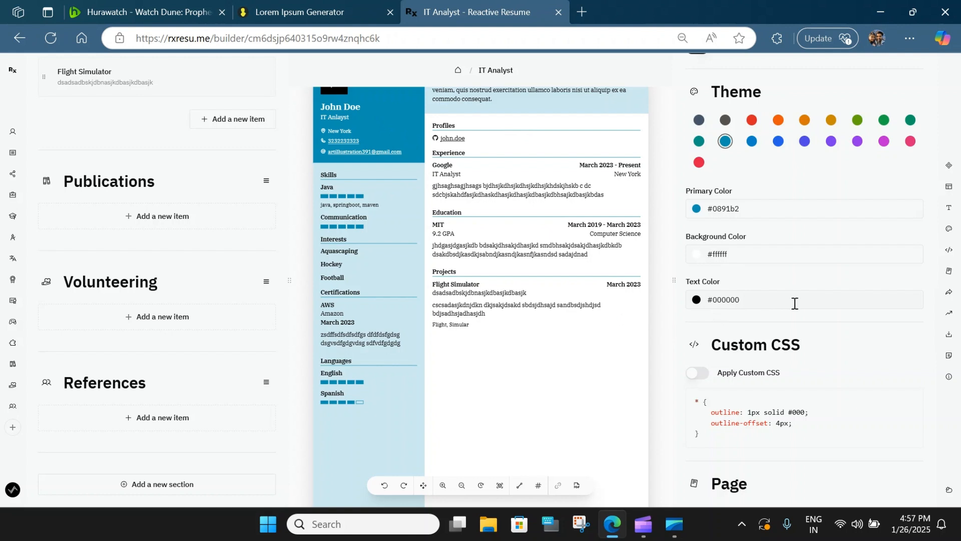
Check the page format options, set the page margin to 26, and toggle the break line off and back on.
scroll(793, 321, down, 6)
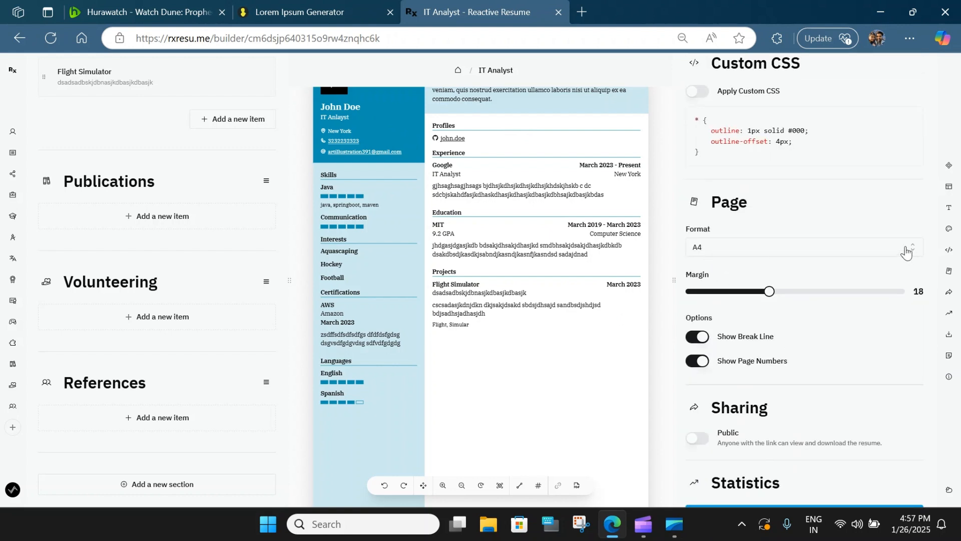
click(907, 248)
click(904, 249)
drag(770, 291, 804, 304)
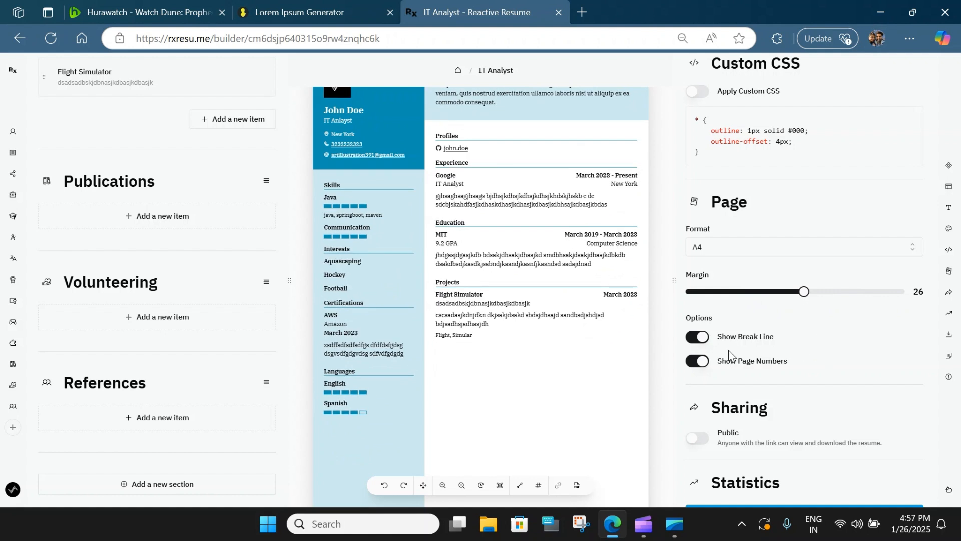
click(704, 339)
click(704, 339)
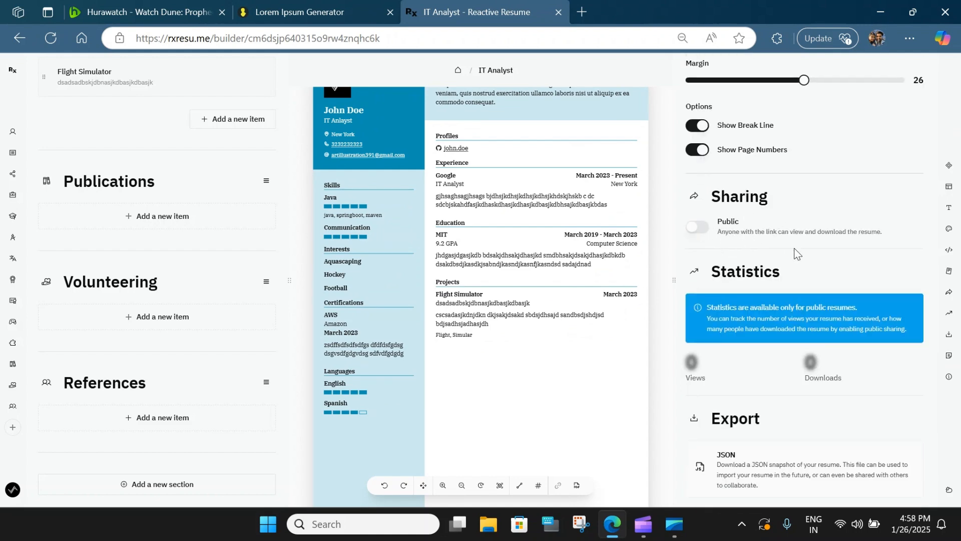
Export the resume as a PDF and open the downloaded it-analyst.pdf.
scroll(845, 347, down, 3)
scroll(845, 347, down, 3)
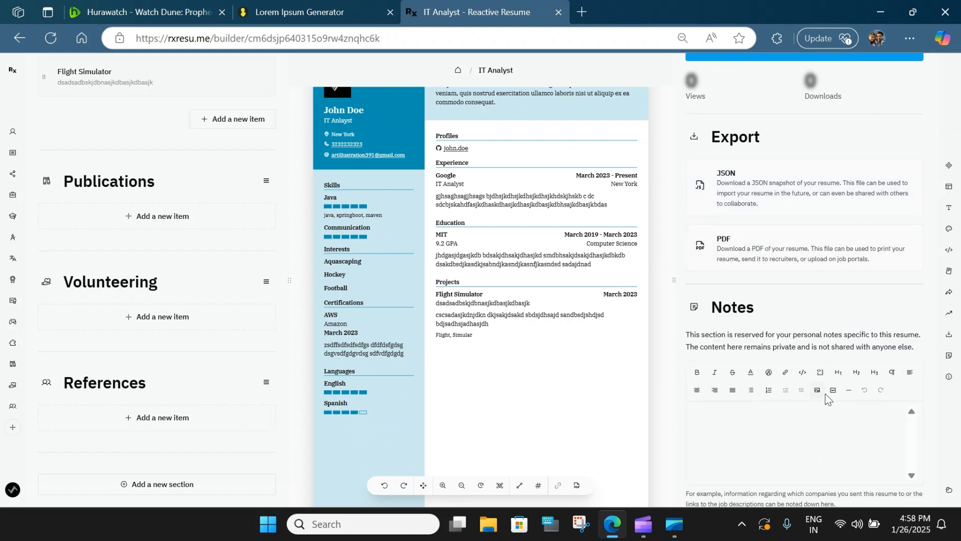
click(749, 245)
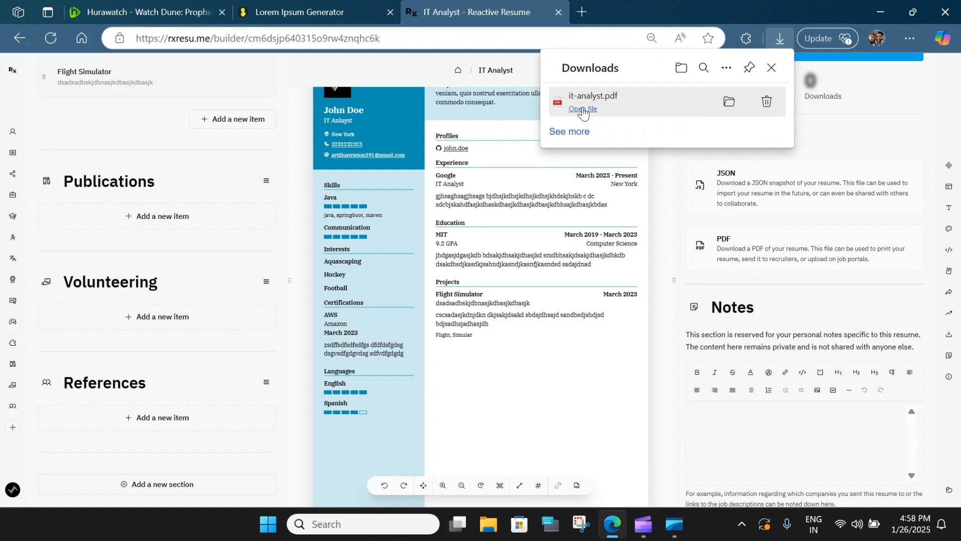
click(582, 109)
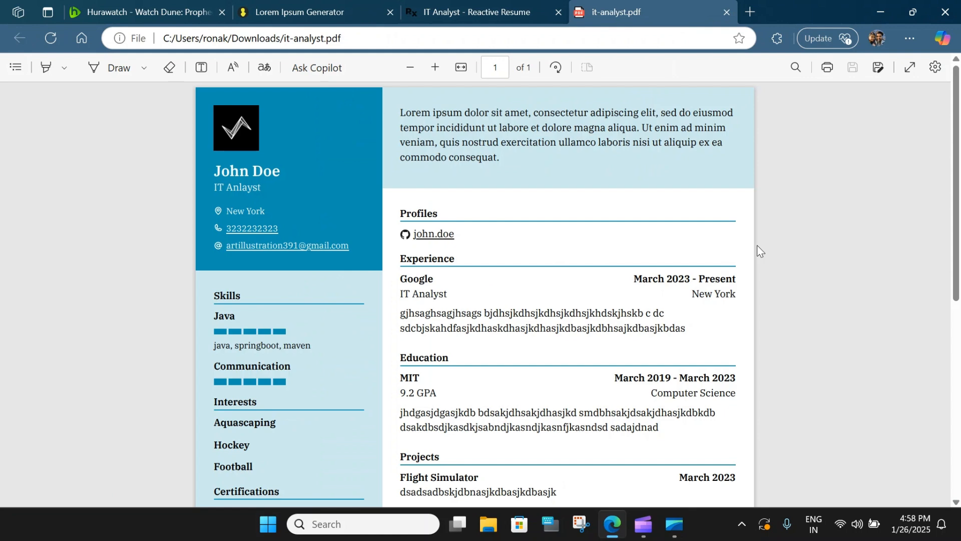
Leave the PDF, return to Reactive Resume and go to the dashboard listing all resumes.
click(431, 12)
click(12, 70)
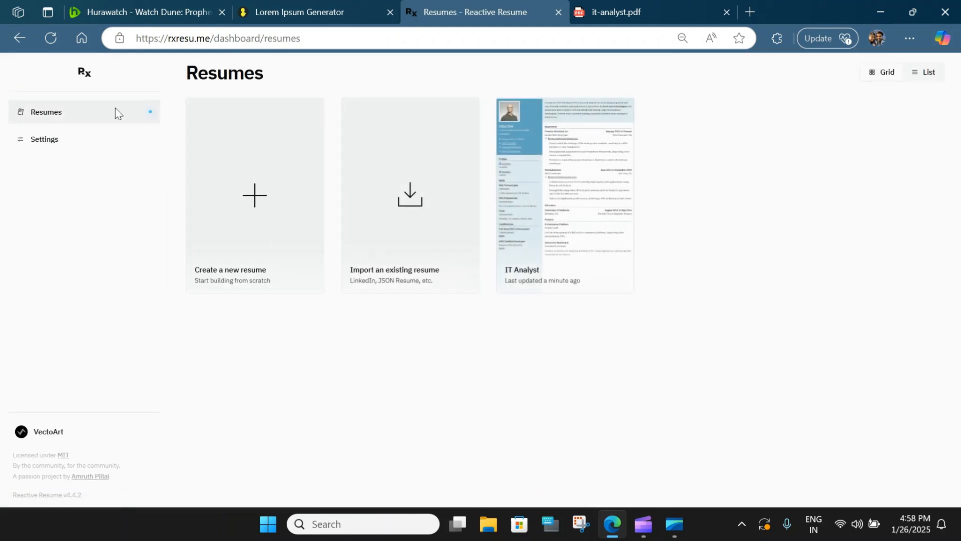
click(404, 218)
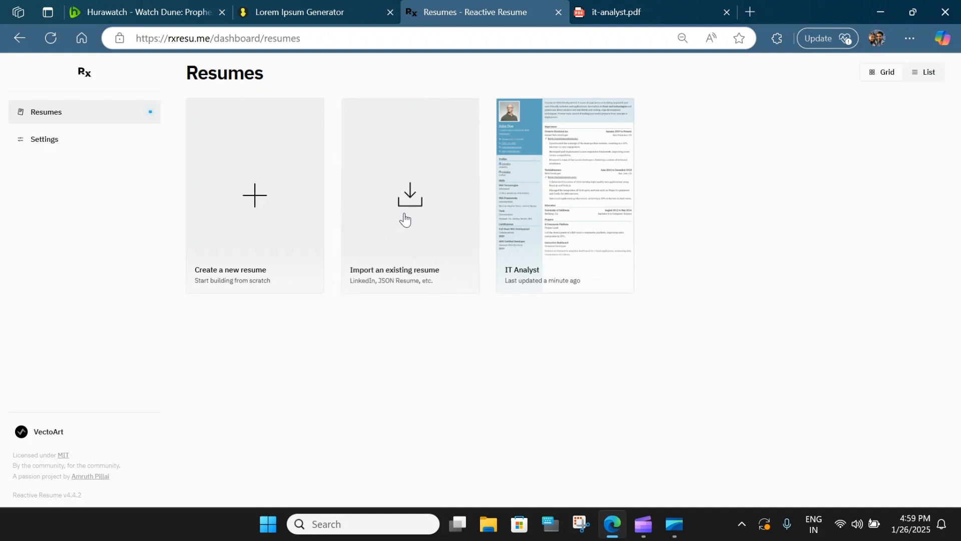